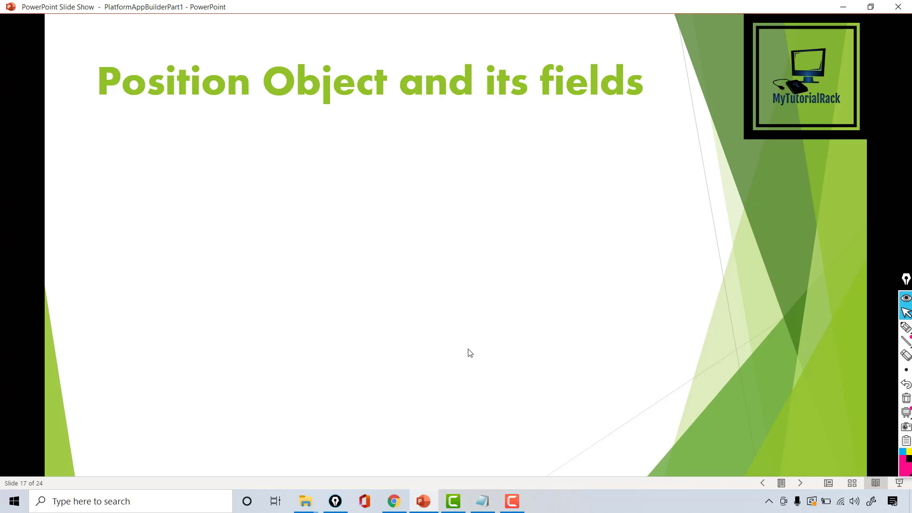
# In pink pen ink, underline the title and sketch a table outline with column dividers
pyautogui.click(905, 327)
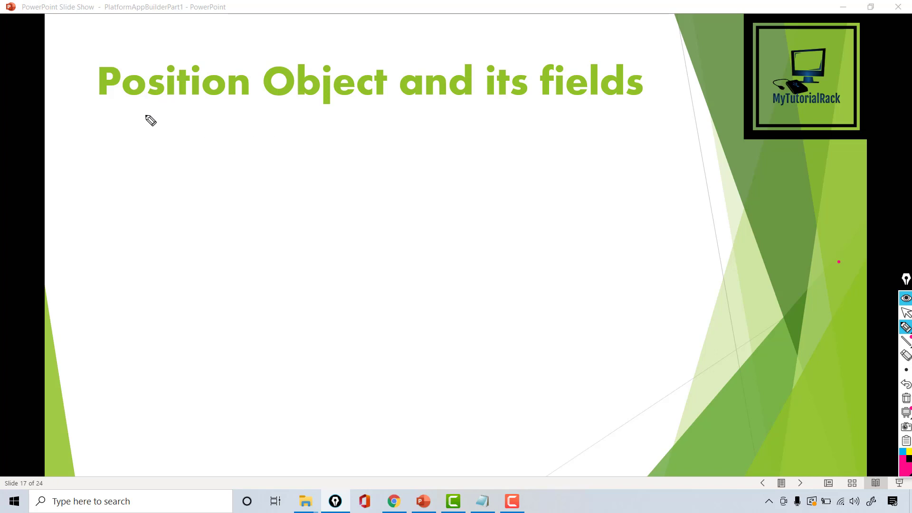
pyautogui.moveTo(147, 113); pyautogui.dragTo(361, 123)
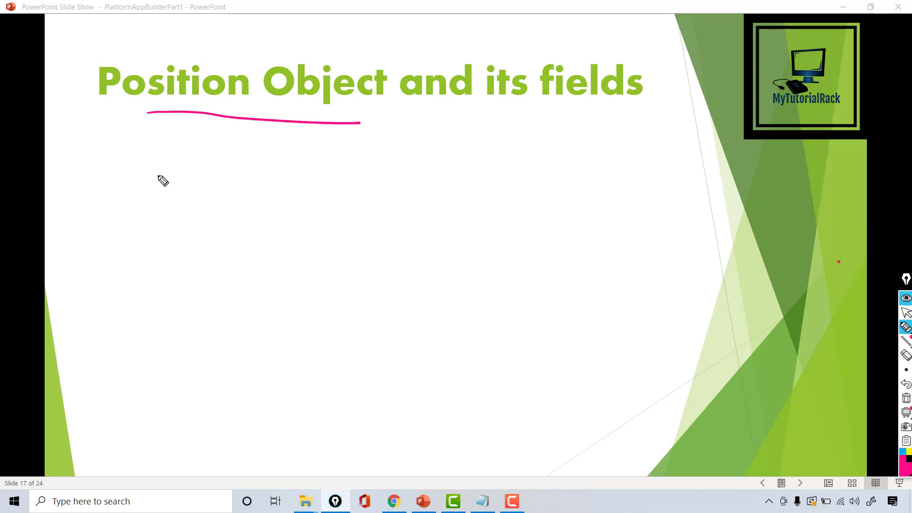
pyautogui.moveTo(164, 170); pyautogui.dragTo(161, 275)
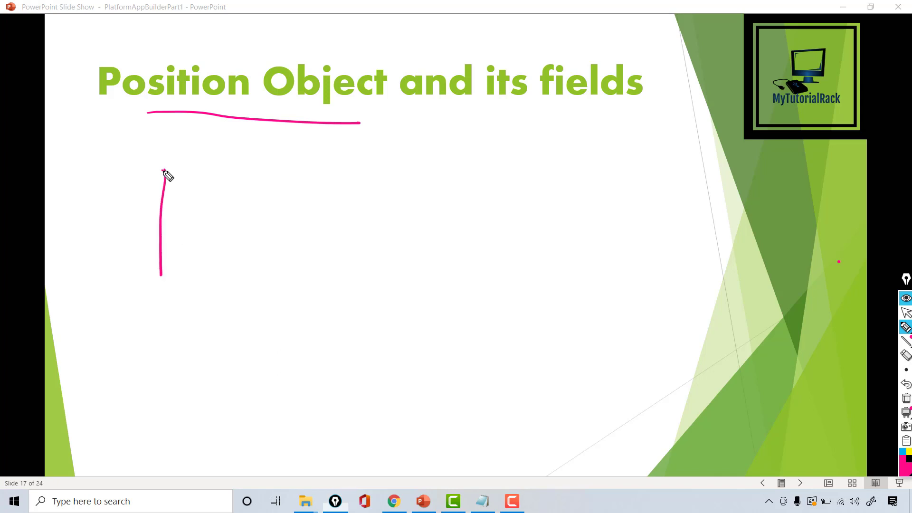
pyautogui.moveTo(163, 169)
pyautogui.mouseDown()
pyautogui.moveTo(506, 180)
pyautogui.moveTo(512, 236)
pyautogui.moveTo(156, 255)
pyautogui.mouseUp()
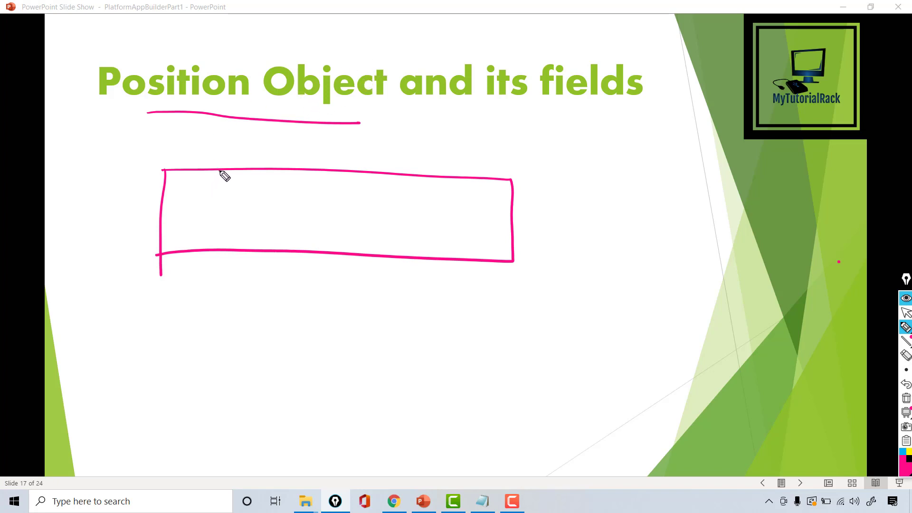
pyautogui.moveTo(220, 172); pyautogui.dragTo(219, 260)
pyautogui.moveTo(271, 171); pyautogui.dragTo(272, 255)
pyautogui.moveTo(326, 170); pyautogui.dragTo(323, 258)
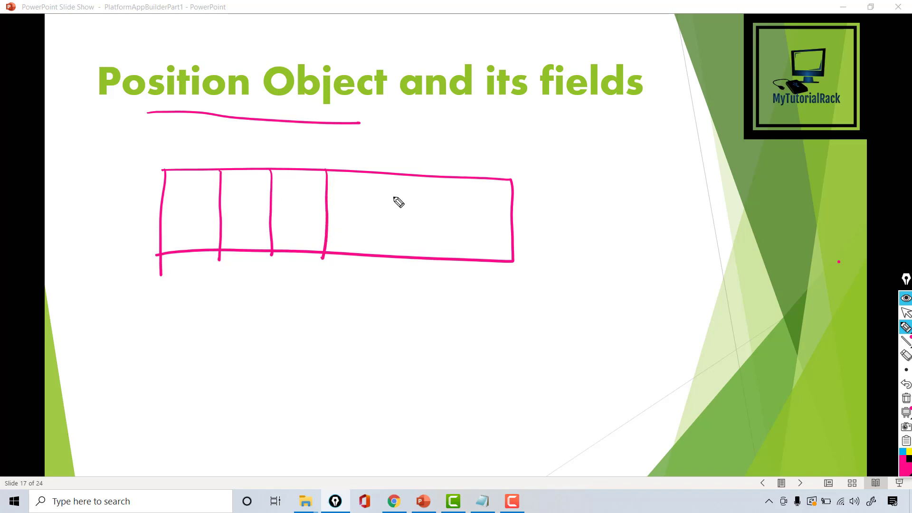
pyautogui.moveTo(378, 176); pyautogui.dragTo(375, 258)
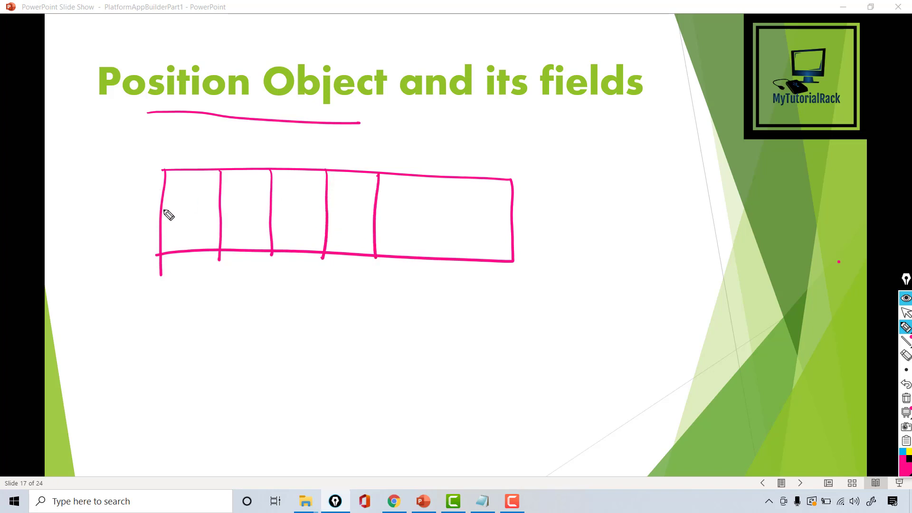
pyautogui.moveTo(159, 203); pyautogui.dragTo(554, 241)
# Label the sketch 'fields' and 'object', then erase all ink from the slide
pyautogui.moveTo(544, 178)
pyautogui.mouseDown()
pyautogui.moveTo(543, 202)
pyautogui.moveTo(566, 189)
pyautogui.moveTo(588, 200)
pyautogui.mouseUp()
pyautogui.moveTo(540, 219)
pyautogui.mouseDown()
pyautogui.moveTo(574, 235)
pyautogui.moveTo(609, 230)
pyautogui.mouseUp()
pyautogui.moveTo(609, 215); pyautogui.dragTo(605, 233)
pyautogui.moveTo(598, 222); pyautogui.dragTo(618, 215)
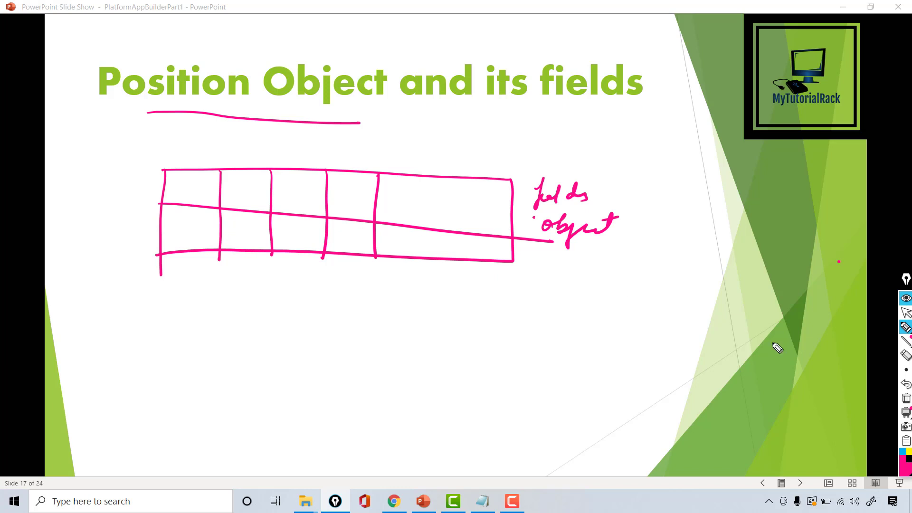
pyautogui.click(905, 399)
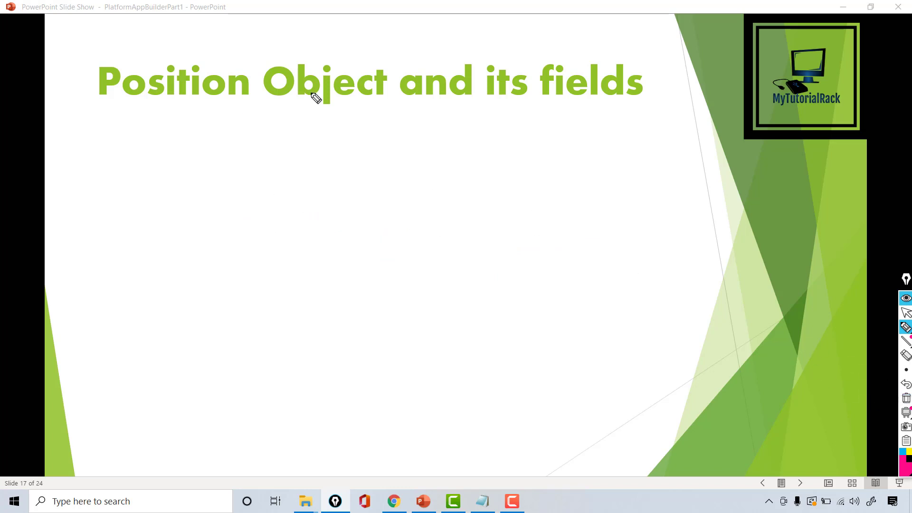
# Write arrows to Object Manager and Schema Builder, underlining Manager and Builder
pyautogui.moveTo(264, 158)
pyautogui.mouseDown()
pyautogui.moveTo(356, 179)
pyautogui.moveTo(383, 163)
pyautogui.moveTo(497, 171)
pyautogui.mouseUp()
pyautogui.moveTo(258, 214)
pyautogui.mouseDown()
pyautogui.moveTo(300, 215)
pyautogui.moveTo(288, 223)
pyautogui.moveTo(343, 235)
pyautogui.mouseUp()
pyautogui.moveTo(357, 227)
pyautogui.mouseDown()
pyautogui.moveTo(498, 227)
pyautogui.moveTo(484, 219)
pyautogui.moveTo(497, 235)
pyautogui.moveTo(532, 232)
pyautogui.mouseUp()
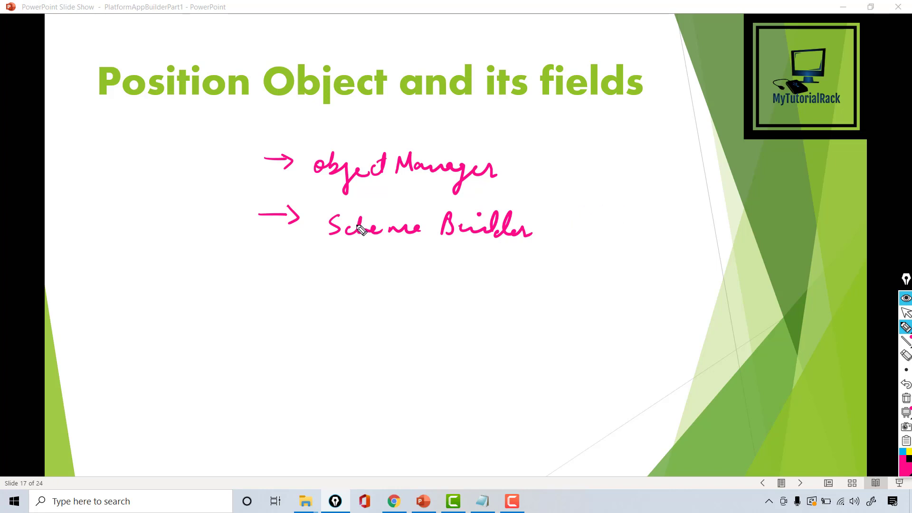
pyautogui.moveTo(433, 246); pyautogui.dragTo(465, 246)
pyautogui.moveTo(383, 188); pyautogui.dragTo(414, 186)
# Underline the slide title and circle Position with an arrow pointing down
pyautogui.moveTo(112, 109); pyautogui.dragTo(372, 115)
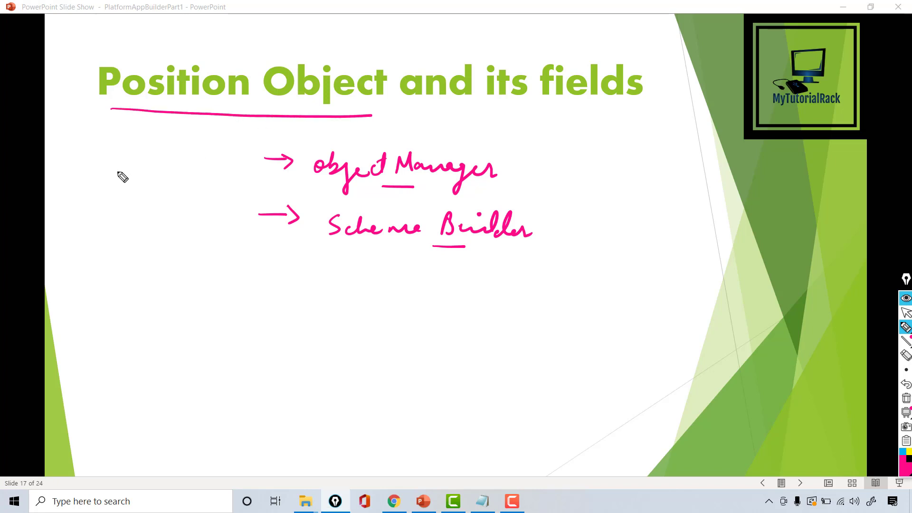
pyautogui.moveTo(249, 63)
pyautogui.mouseDown()
pyautogui.moveTo(206, 30)
pyautogui.moveTo(96, 45)
pyautogui.moveTo(156, 134)
pyautogui.moveTo(247, 93)
pyautogui.moveTo(240, 65)
pyautogui.mouseUp()
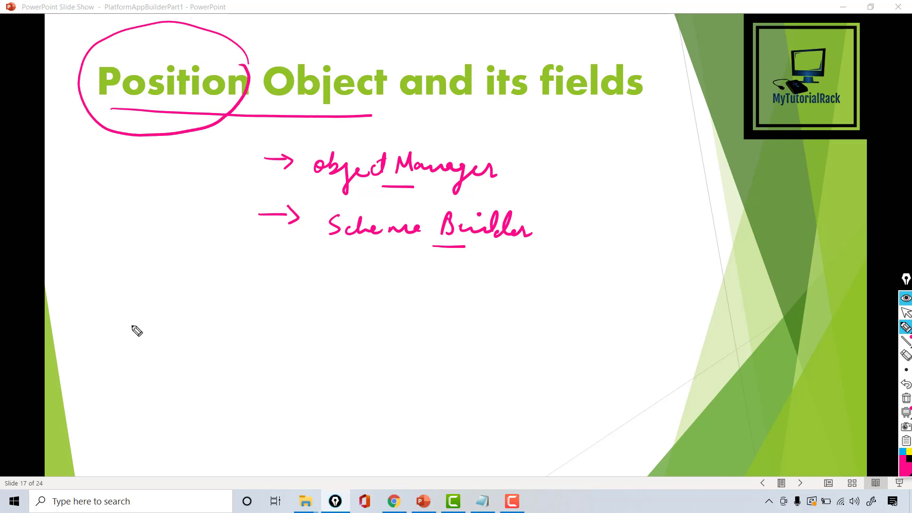
pyautogui.moveTo(163, 137); pyautogui.dragTo(163, 174)
pyautogui.moveTo(157, 164)
pyautogui.mouseDown()
pyautogui.moveTo(161, 174)
pyautogui.moveTo(172, 163)
pyautogui.mouseUp()
# Write open and closed bracketed by a brace, and underline 'its fields' in the title
pyautogui.moveTo(119, 215); pyautogui.dragTo(175, 224)
pyautogui.moveTo(110, 252)
pyautogui.mouseDown()
pyautogui.moveTo(153, 256)
pyautogui.moveTo(169, 240)
pyautogui.moveTo(172, 258)
pyautogui.mouseUp()
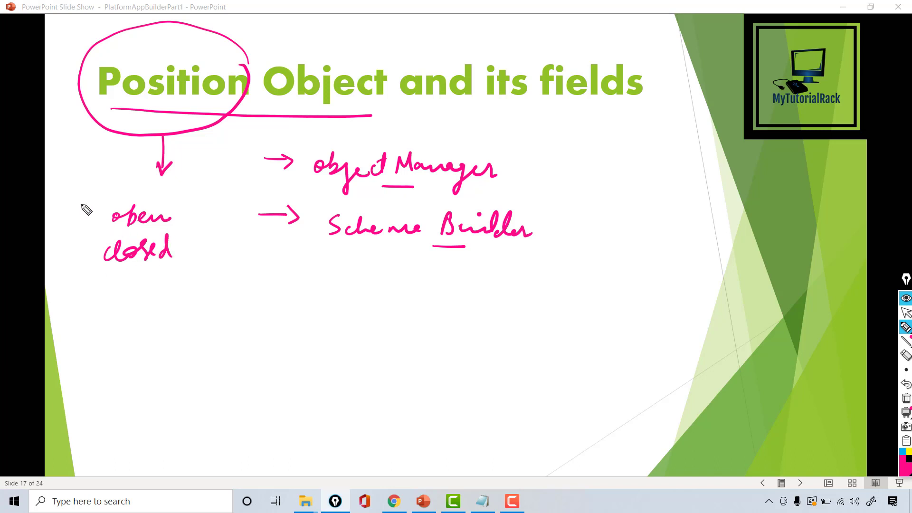
pyautogui.moveTo(86, 202); pyautogui.dragTo(69, 270)
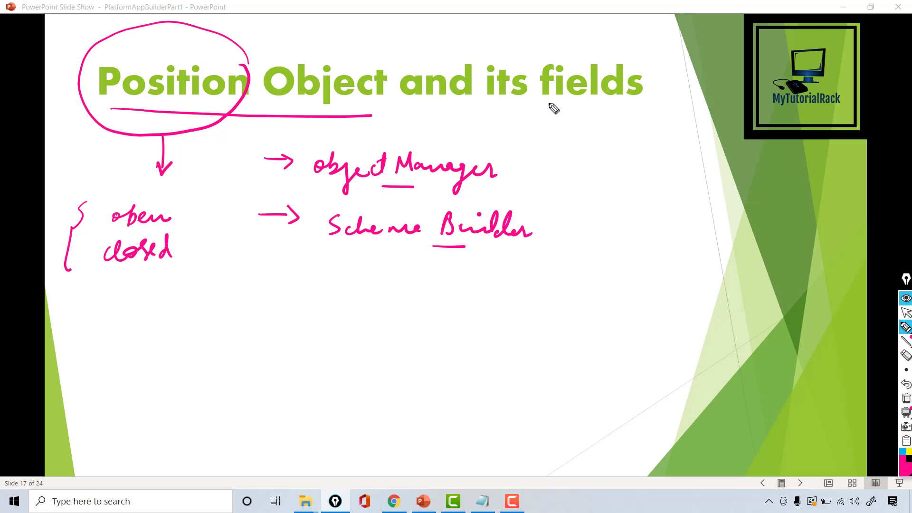
pyautogui.moveTo(492, 109); pyautogui.dragTo(627, 114)
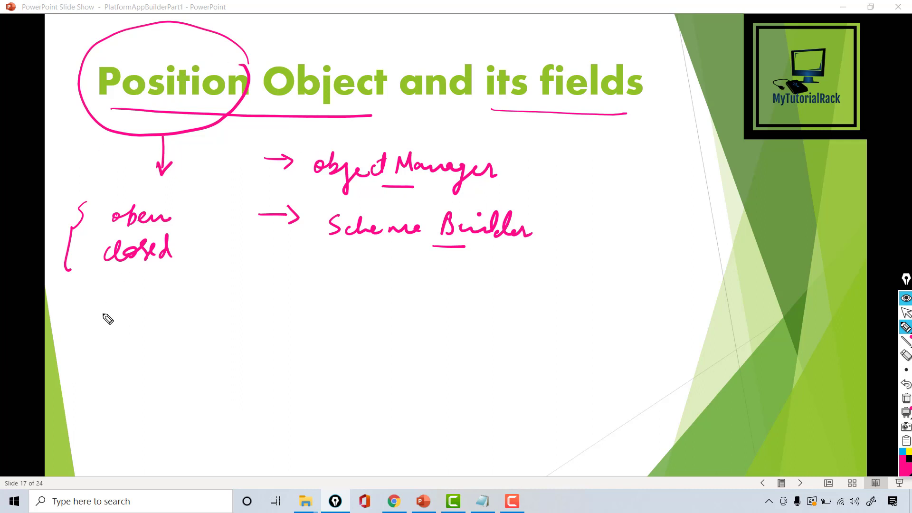
# Write Record Name with branching arrows to Auto-Number, underlining Auto
pyautogui.moveTo(106, 295)
pyautogui.mouseDown()
pyautogui.moveTo(104, 330)
pyautogui.moveTo(112, 315)
pyautogui.moveTo(123, 332)
pyautogui.moveTo(127, 320)
pyautogui.moveTo(143, 320)
pyautogui.moveTo(147, 332)
pyautogui.moveTo(163, 319)
pyautogui.moveTo(178, 335)
pyautogui.moveTo(198, 320)
pyautogui.moveTo(267, 319)
pyautogui.mouseUp()
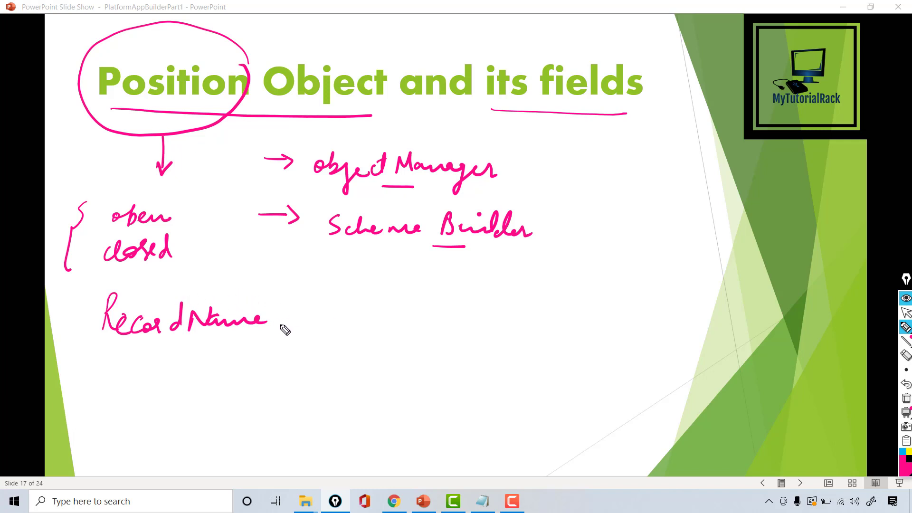
pyautogui.moveTo(276, 325)
pyautogui.mouseDown()
pyautogui.moveTo(374, 314)
pyautogui.moveTo(308, 346)
pyautogui.moveTo(335, 362)
pyautogui.moveTo(322, 370)
pyautogui.moveTo(492, 371)
pyautogui.moveTo(518, 383)
pyautogui.mouseUp()
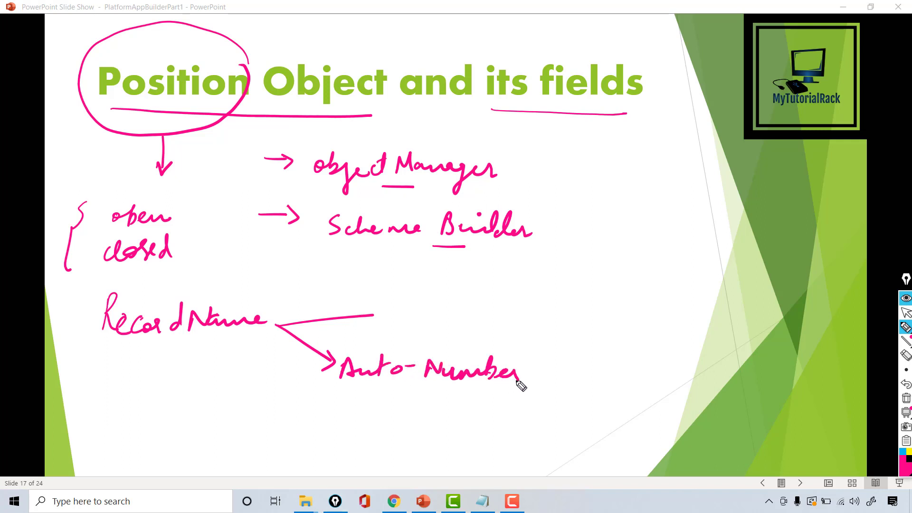
pyautogui.moveTo(355, 390); pyautogui.dragTo(424, 390)
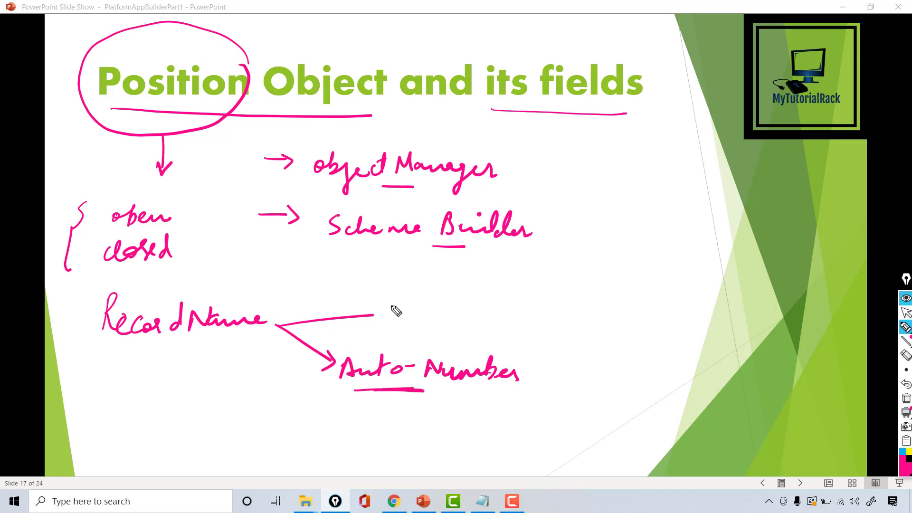
# Label the upper branch Text and underline it, then clear all ink from the slide
pyautogui.moveTo(383, 302)
pyautogui.mouseDown()
pyautogui.moveTo(404, 321)
pyautogui.moveTo(440, 322)
pyautogui.mouseUp()
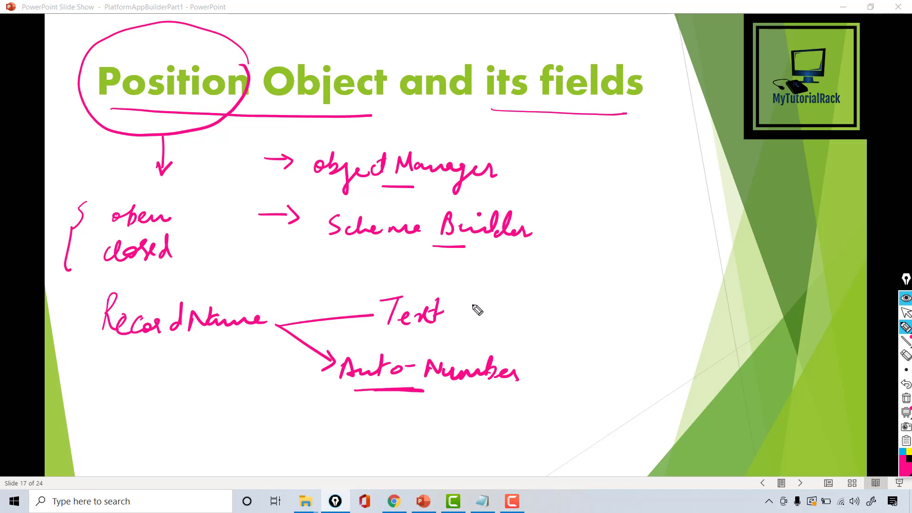
pyautogui.moveTo(372, 335); pyautogui.dragTo(455, 338)
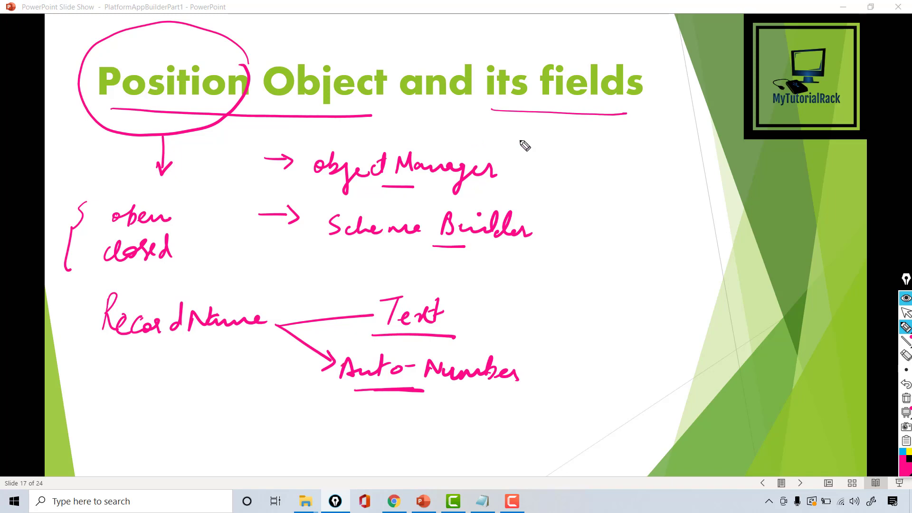
pyautogui.click(906, 312)
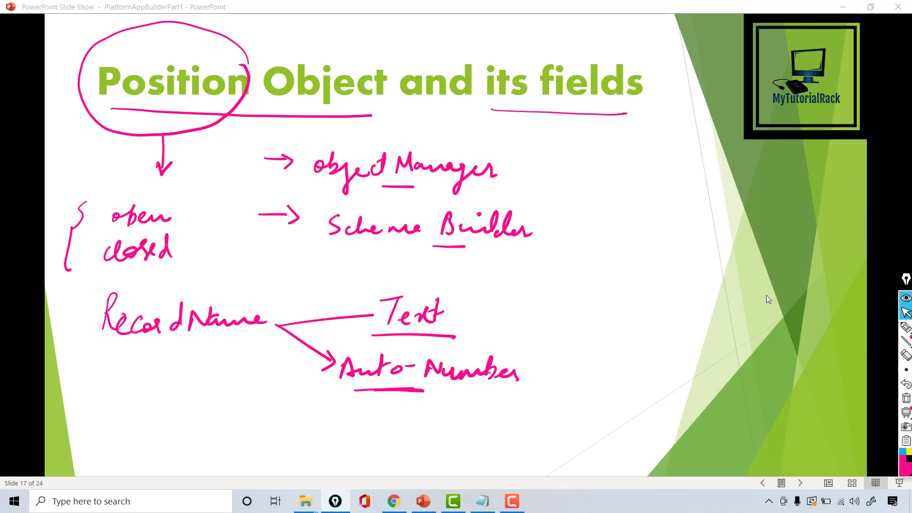
pyautogui.click(906, 398)
# From Salesforce, open Setup and start a custom object via Object Manager's Create > Custom Object
pyautogui.click(395, 501)
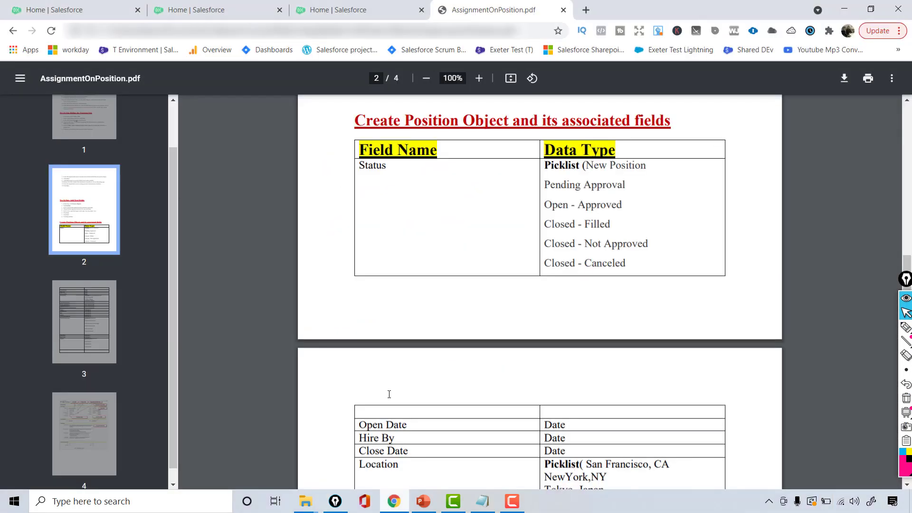
pyautogui.click(399, 5)
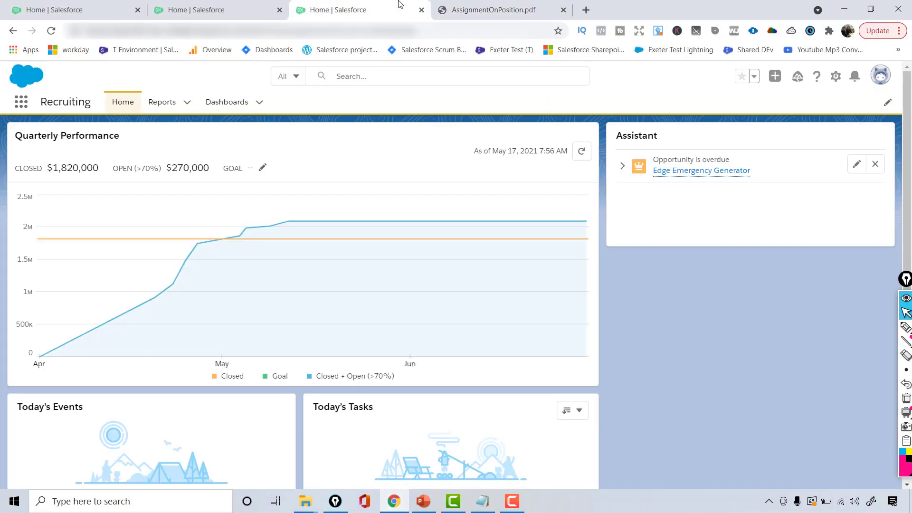
pyautogui.click(836, 78)
pyautogui.click(803, 115)
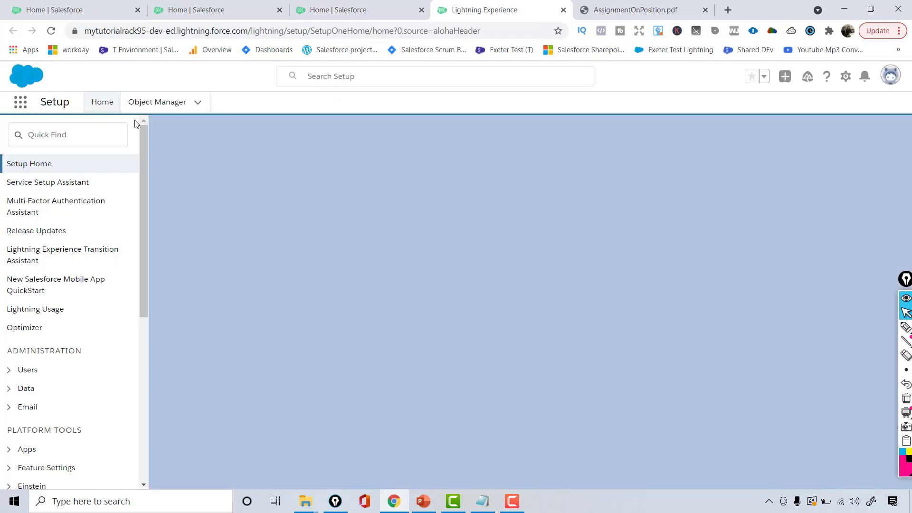
pyautogui.click(150, 109)
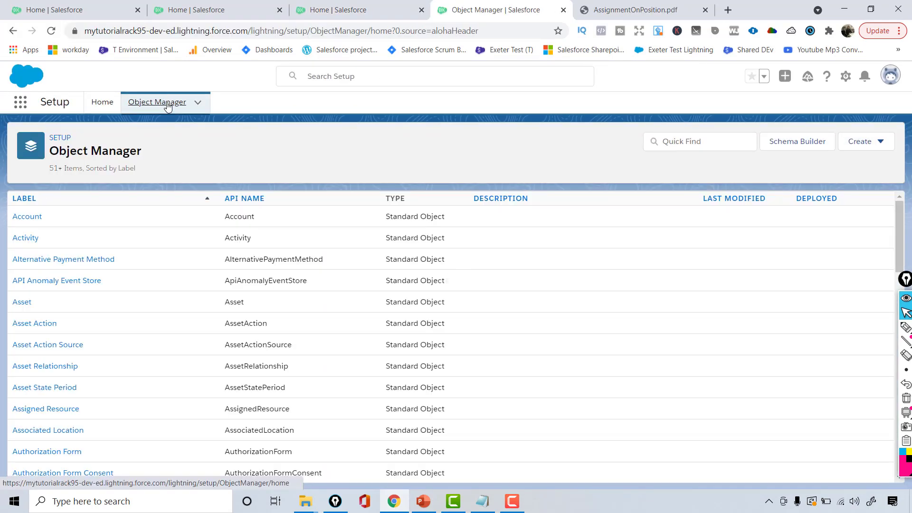
pyautogui.click(870, 148)
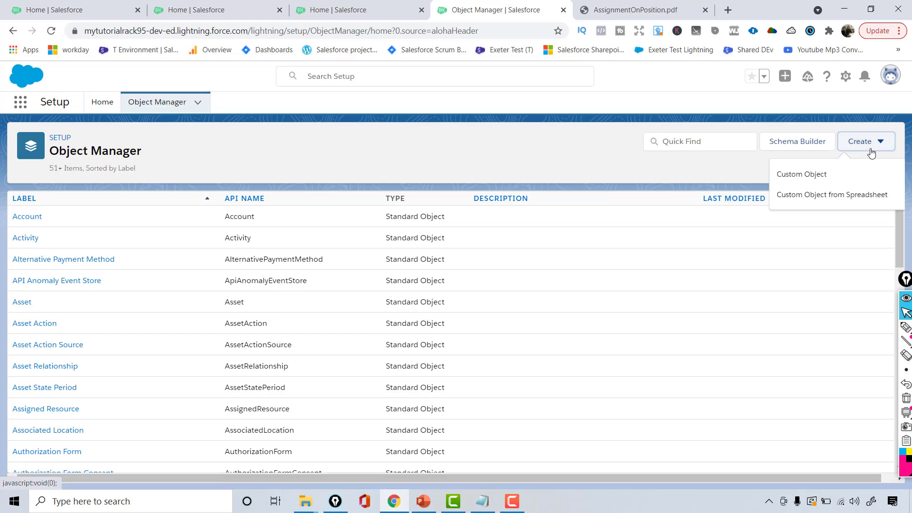
pyautogui.click(814, 184)
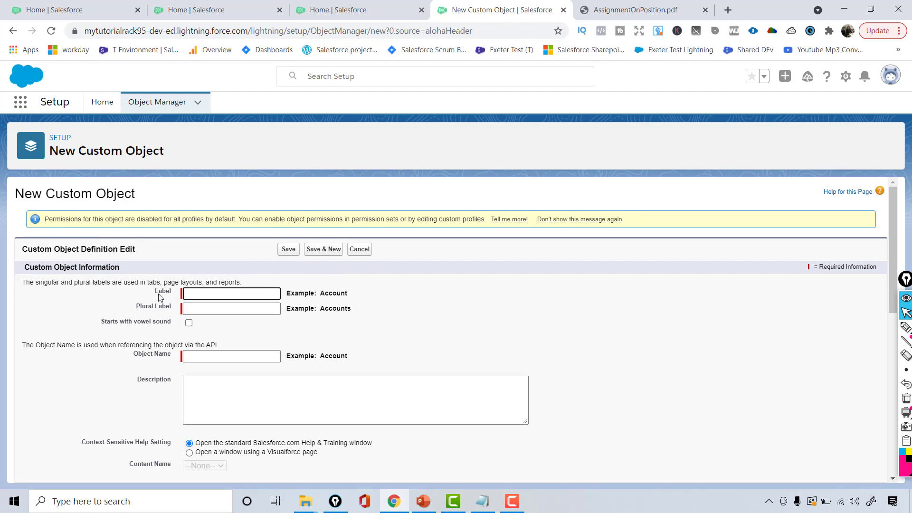
# Enter Position as the object label and Positions as the plural label
pyautogui.moveTo(155, 292); pyautogui.dragTo(160, 294)
pyautogui.click(248, 299)
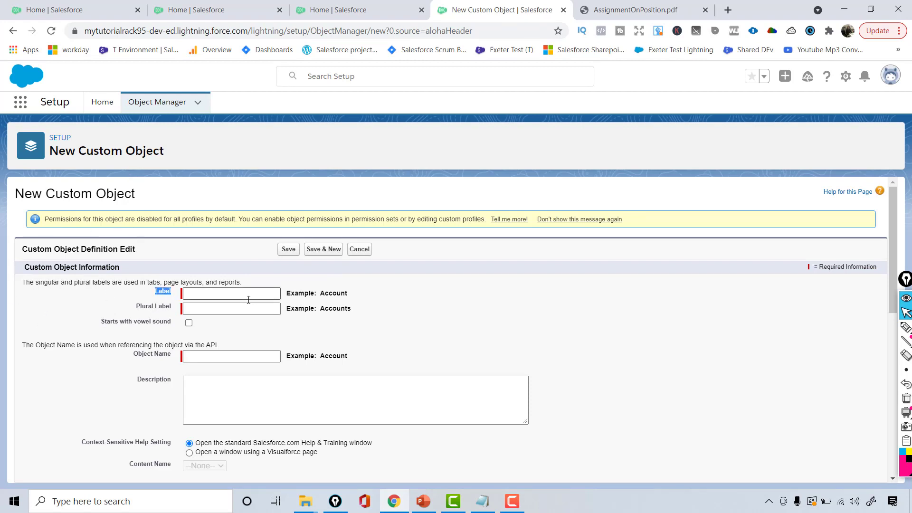
pyautogui.write('Position')
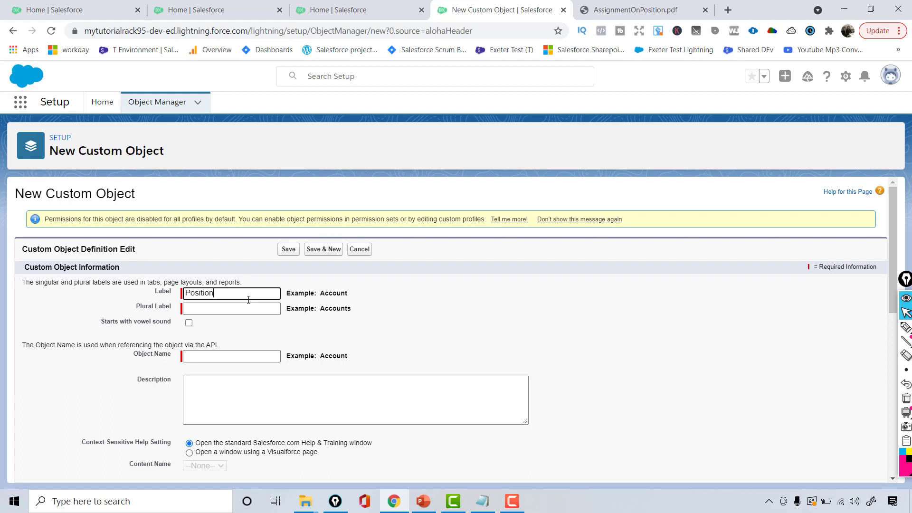
pyautogui.click(224, 308)
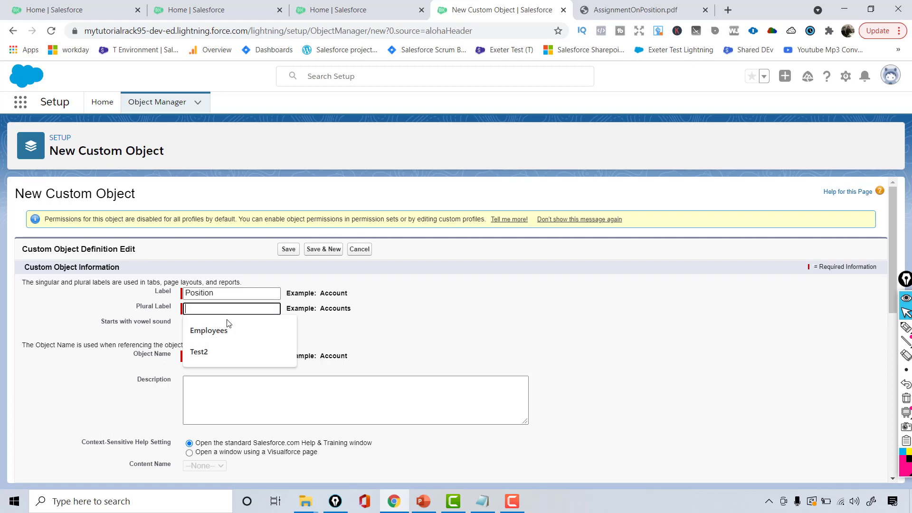
pyautogui.write('Positions')
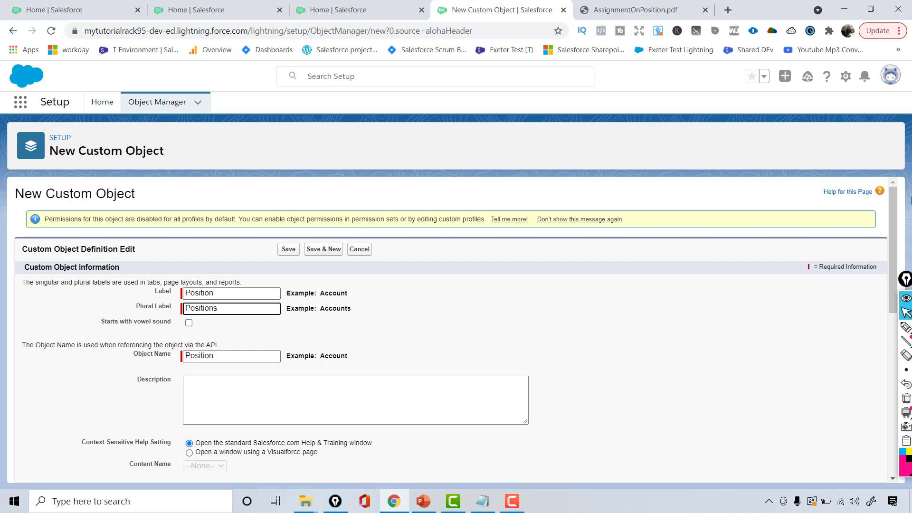
# Confirm Object Name auto-filled as Position and review the Record Name data type options
pyautogui.scroll(-2, 887, 227)
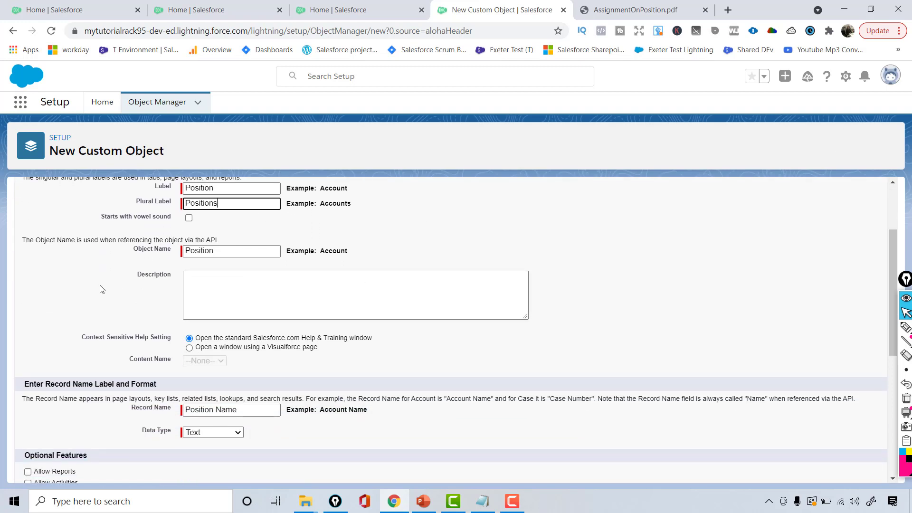
pyautogui.moveTo(134, 249); pyautogui.dragTo(168, 253)
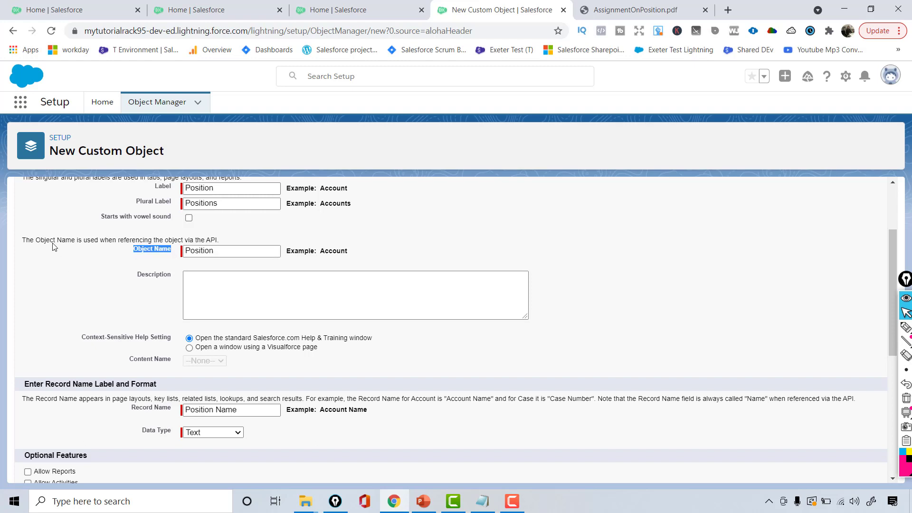
pyautogui.moveTo(35, 239); pyautogui.dragTo(178, 258)
pyautogui.click(223, 250)
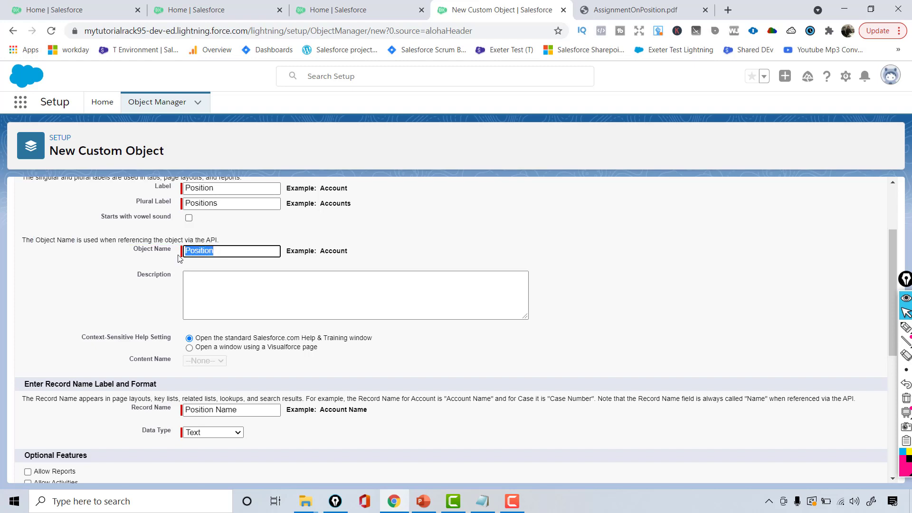
pyautogui.moveTo(138, 252); pyautogui.dragTo(178, 254)
pyautogui.moveTo(238, 190); pyautogui.dragTo(179, 193)
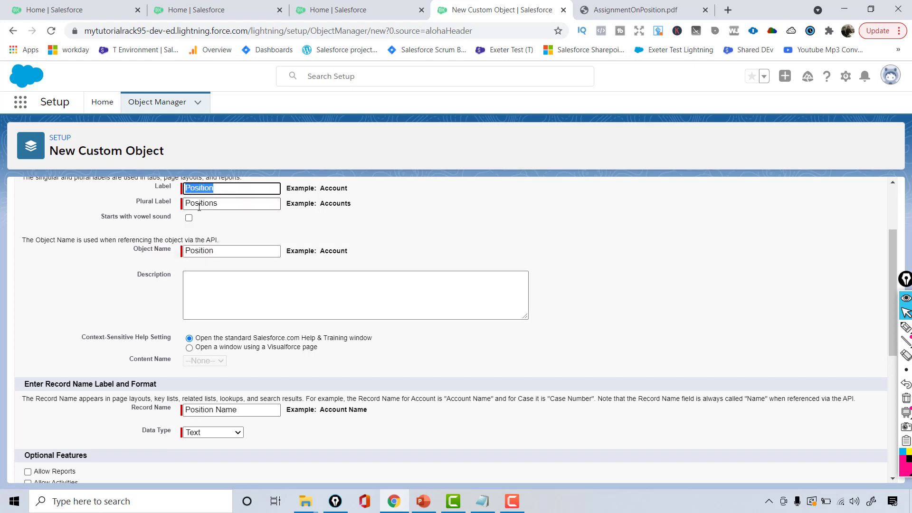
pyautogui.click(226, 253)
pyautogui.moveTo(226, 252); pyautogui.dragTo(160, 262)
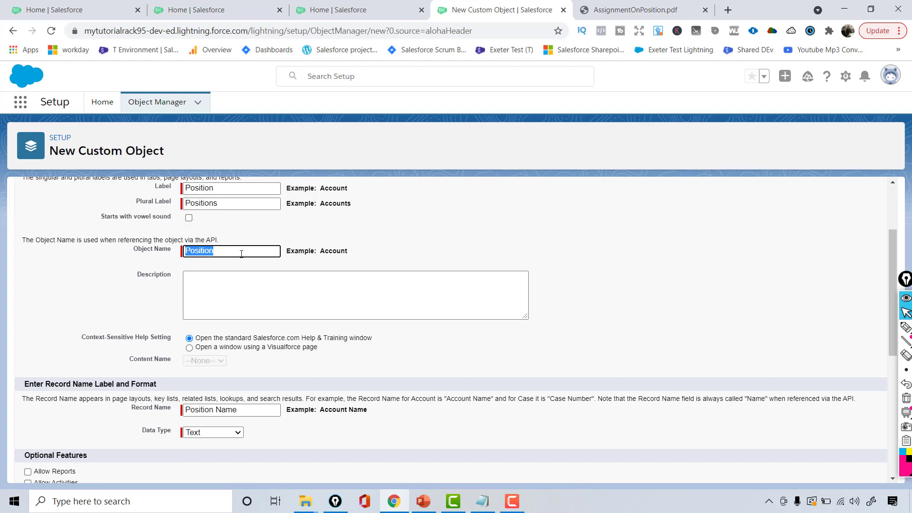
pyautogui.moveTo(29, 384); pyautogui.dragTo(148, 381)
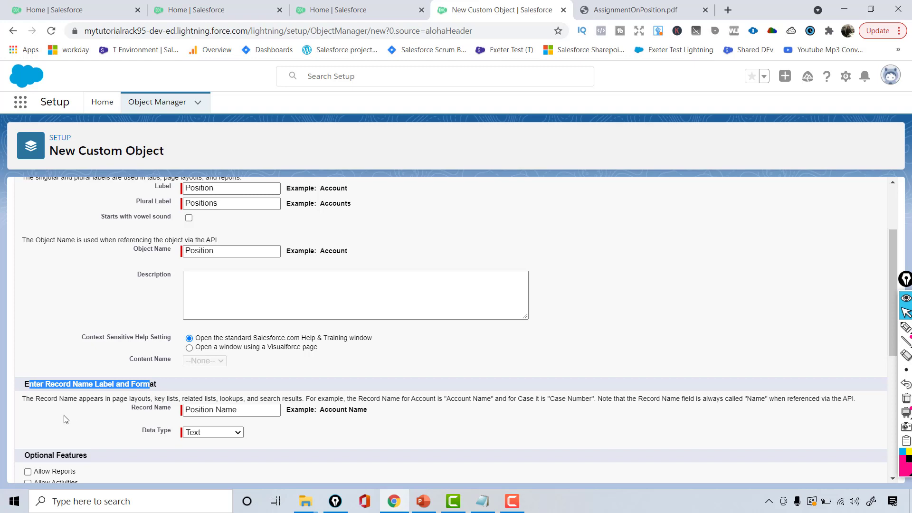
pyautogui.click(206, 431)
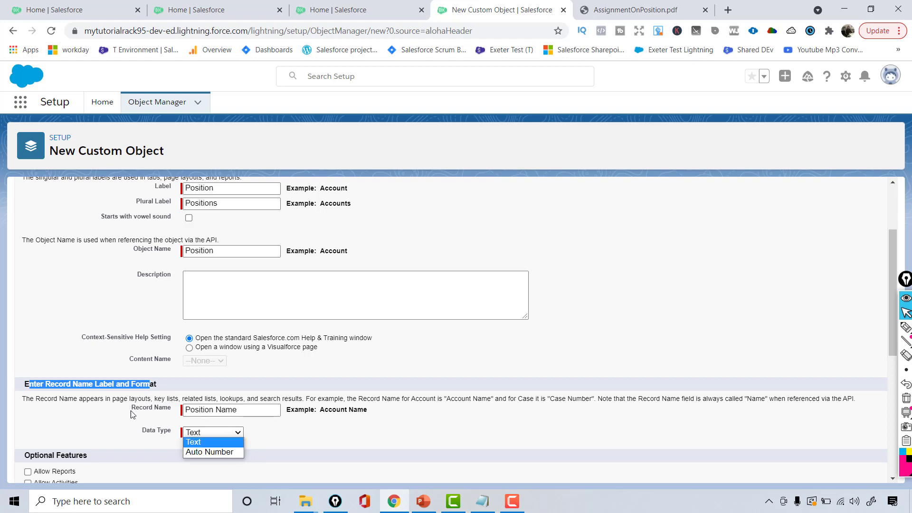
# Keep Text as the record name data type and rename the record name to Position Title
pyautogui.click(195, 441)
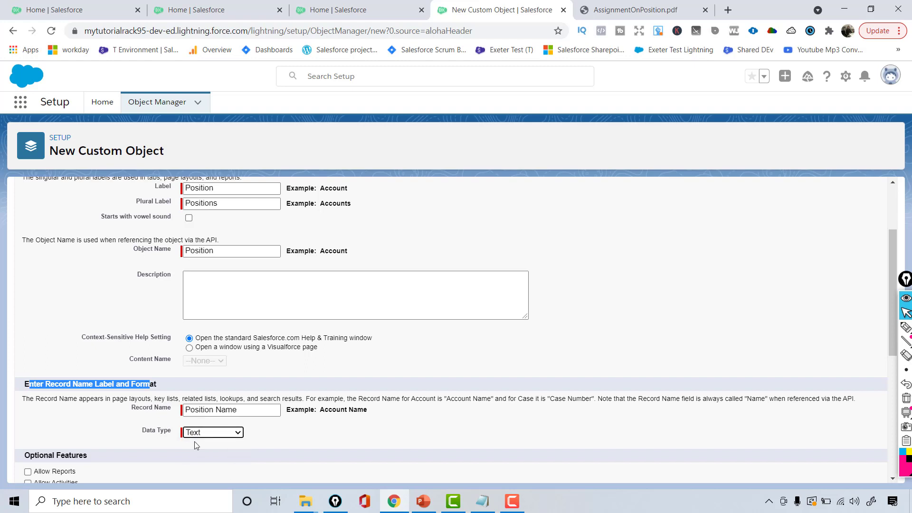
pyautogui.doubleClick(227, 409)
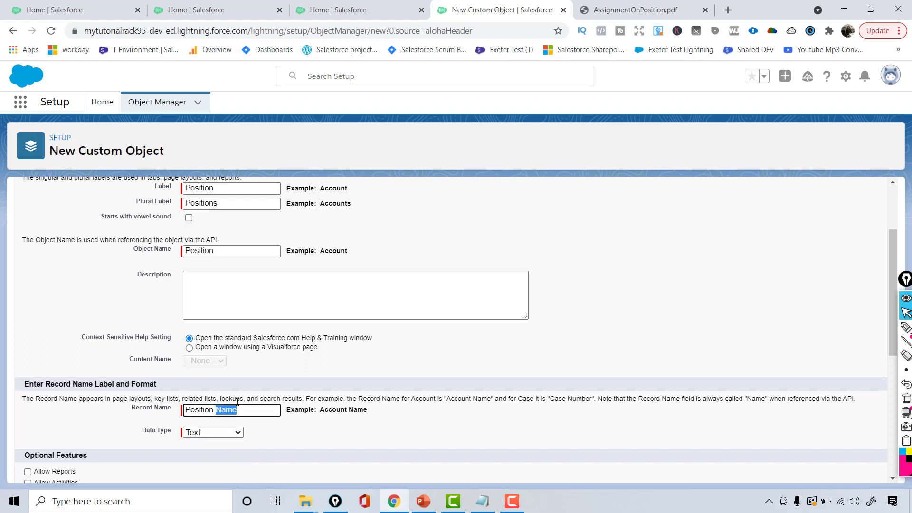
pyautogui.write('Titl')
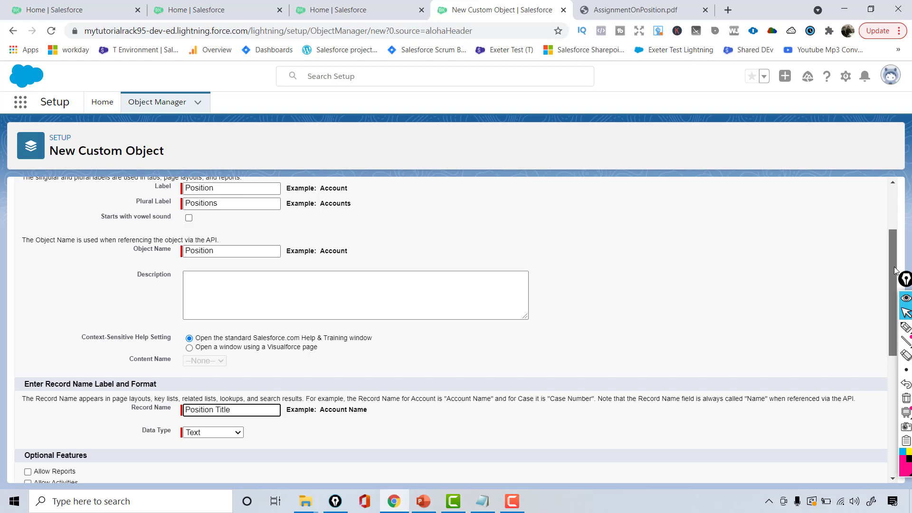
pyautogui.scroll(-2, 813, 306)
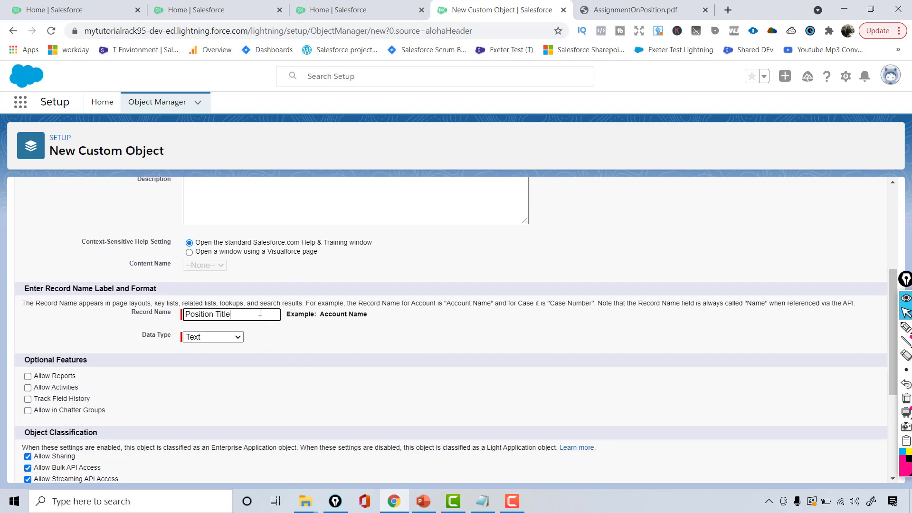
pyautogui.moveTo(231, 314); pyautogui.dragTo(186, 315)
# Enable Allow Reports, Allow Activities, Track Field History and Allow in Chatter Groups
pyautogui.click(28, 376)
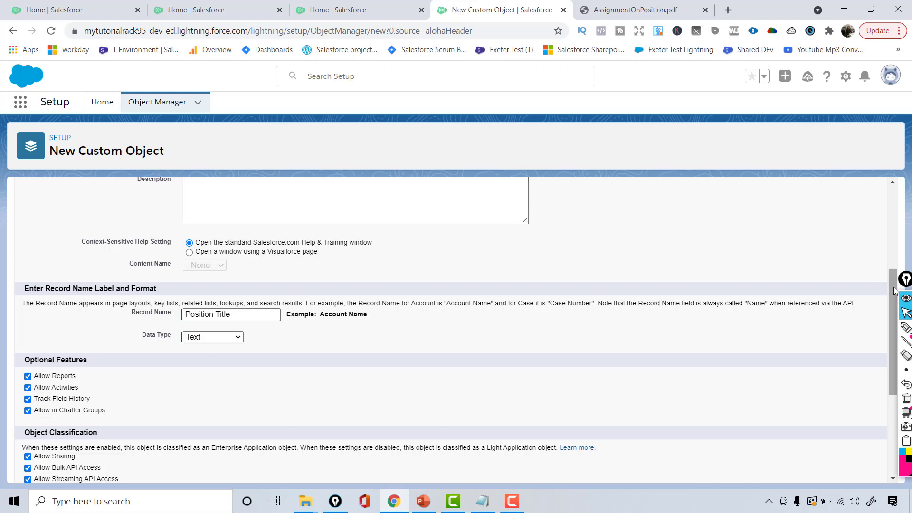
pyautogui.moveTo(892, 294); pyautogui.dragTo(878, 360)
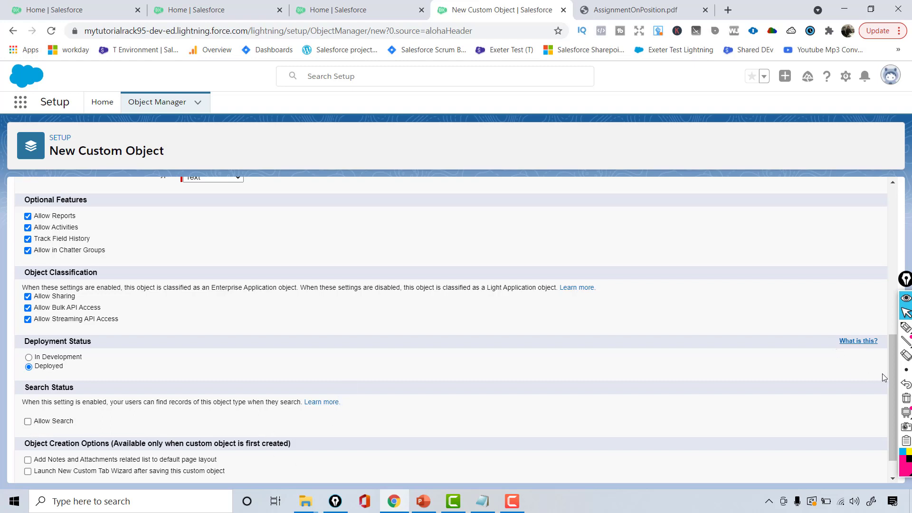
# Save the Position object with Launch New Custom Tab Wizard after saving ticked
pyautogui.moveTo(891, 377); pyautogui.dragTo(887, 398)
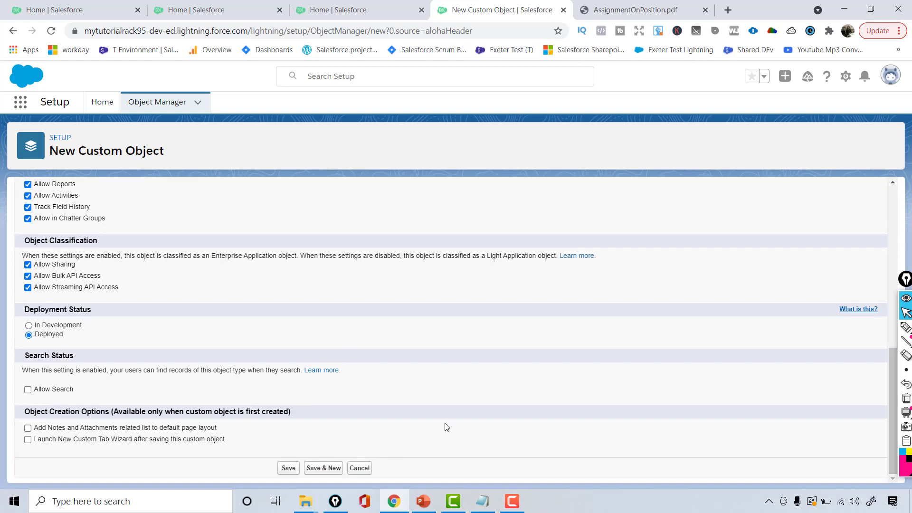
pyautogui.moveTo(211, 439)
pyautogui.mouseDown()
pyautogui.moveTo(72, 456)
pyautogui.moveTo(42, 440)
pyautogui.moveTo(216, 442)
pyautogui.mouseUp()
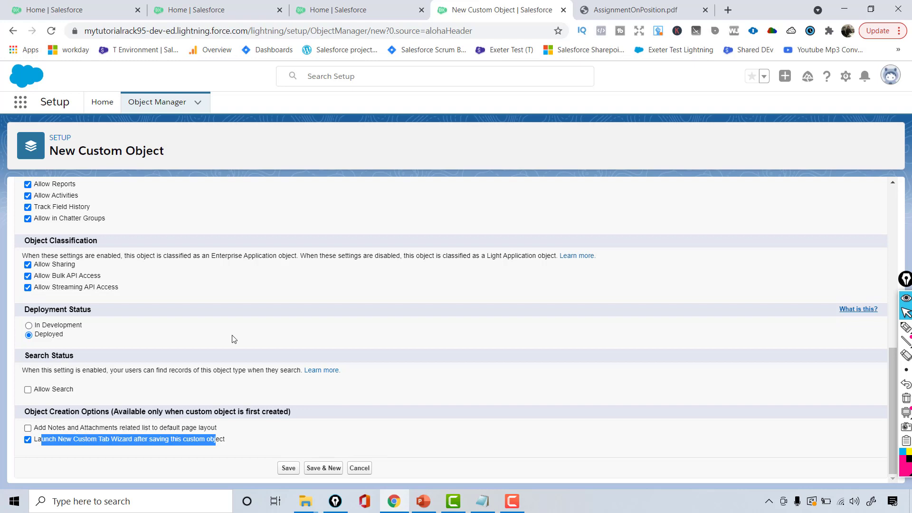
pyautogui.click(288, 468)
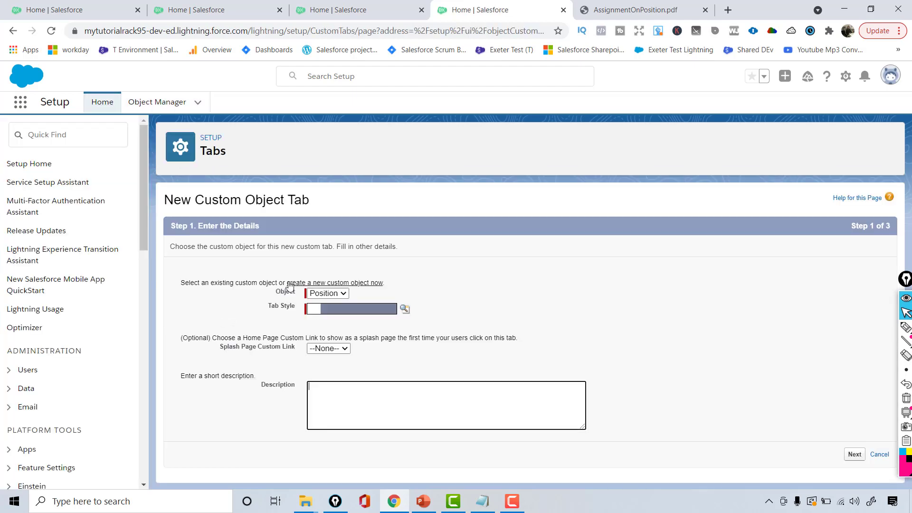
# Set the Position tab style to Computer and continue to profile visibility
pyautogui.click(404, 309)
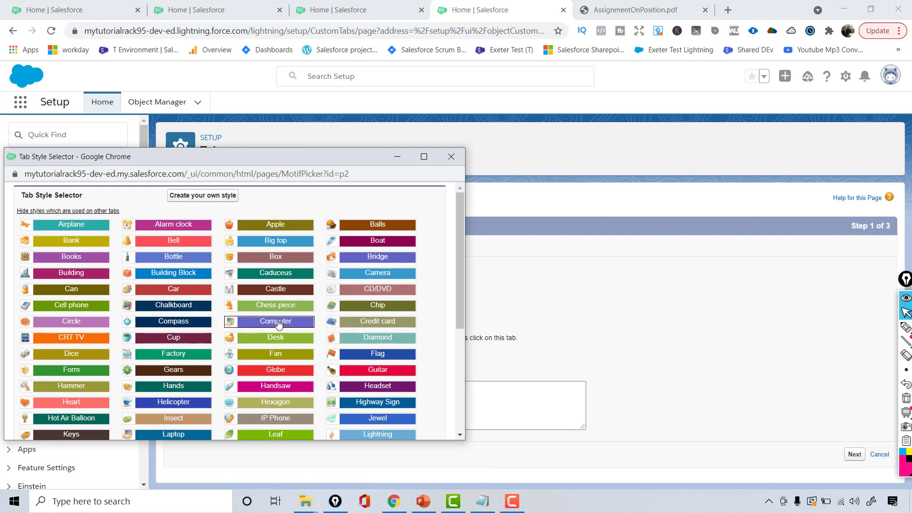
pyautogui.click(275, 322)
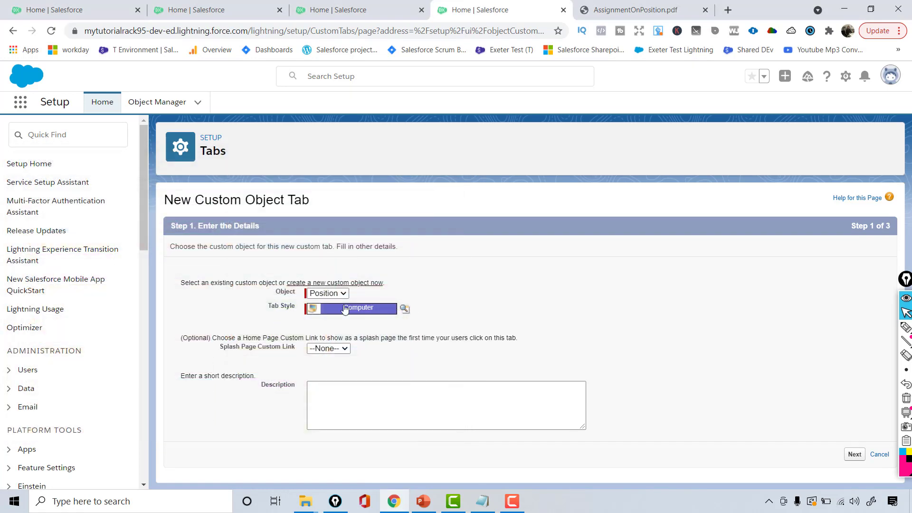
pyautogui.click(854, 455)
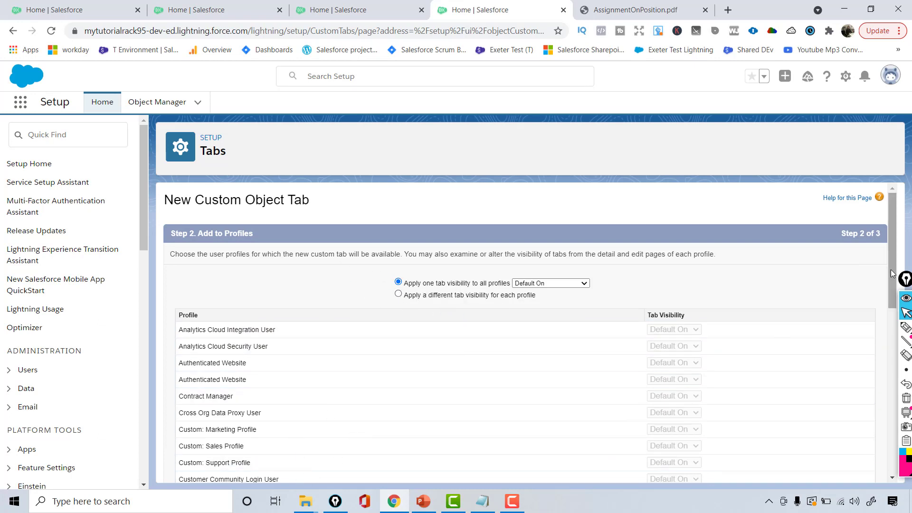
# Apply one tab visibility, Default On, to all profiles and continue to the custom apps step
pyautogui.moveTo(888, 287); pyautogui.dragTo(903, 248)
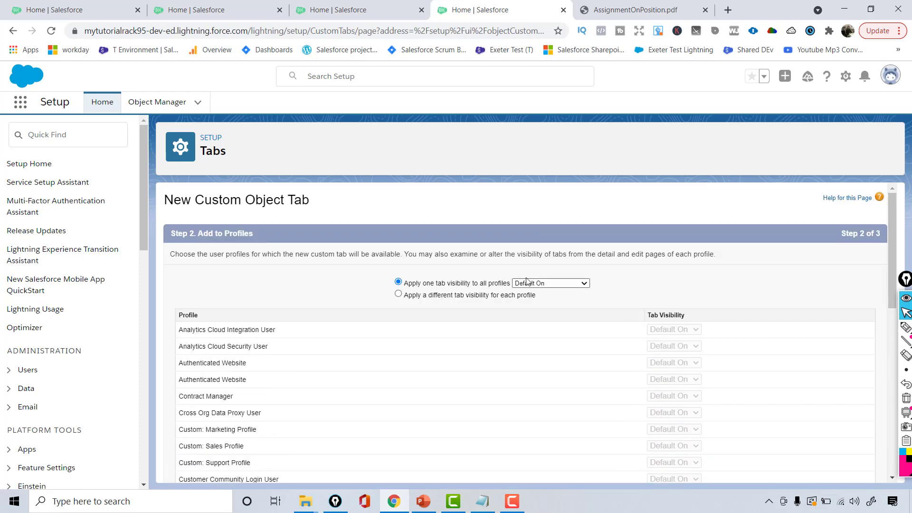
pyautogui.click(540, 283)
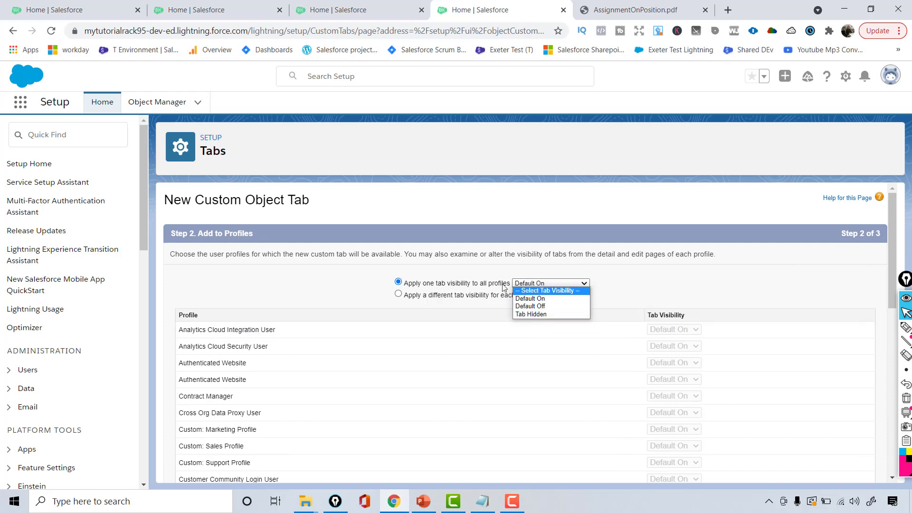
pyautogui.click(399, 294)
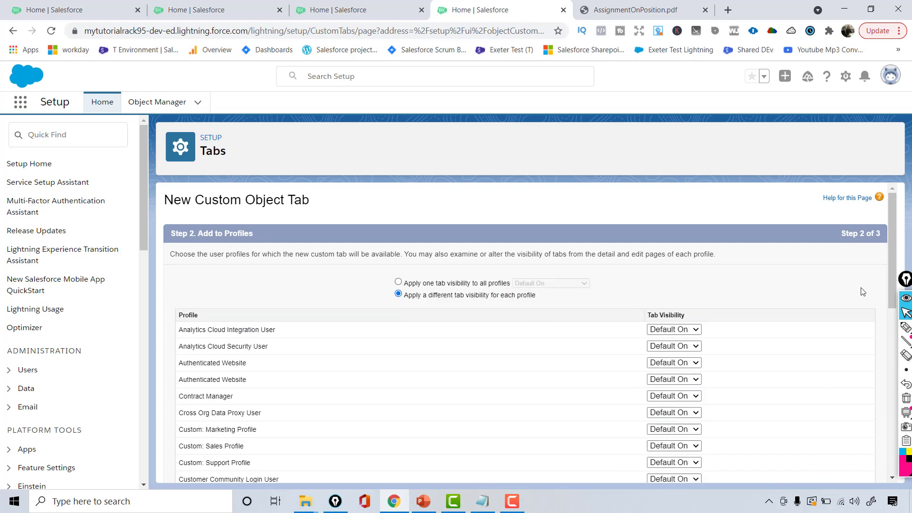
pyautogui.moveTo(892, 281); pyautogui.dragTo(879, 349)
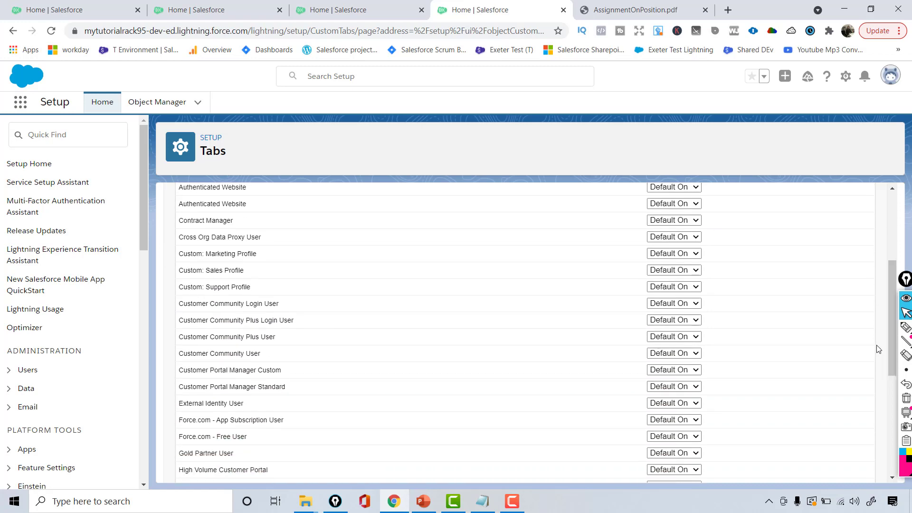
pyautogui.click(692, 304)
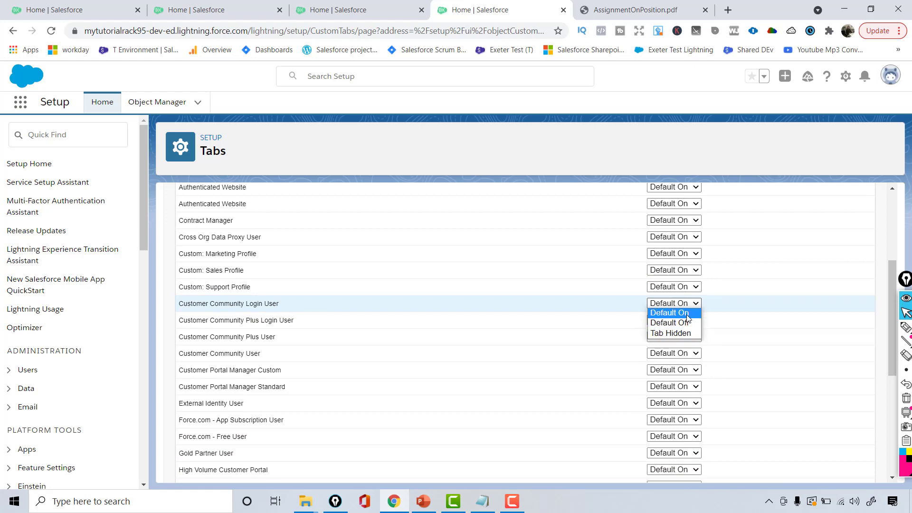
pyautogui.moveTo(890, 284); pyautogui.dragTo(892, 201)
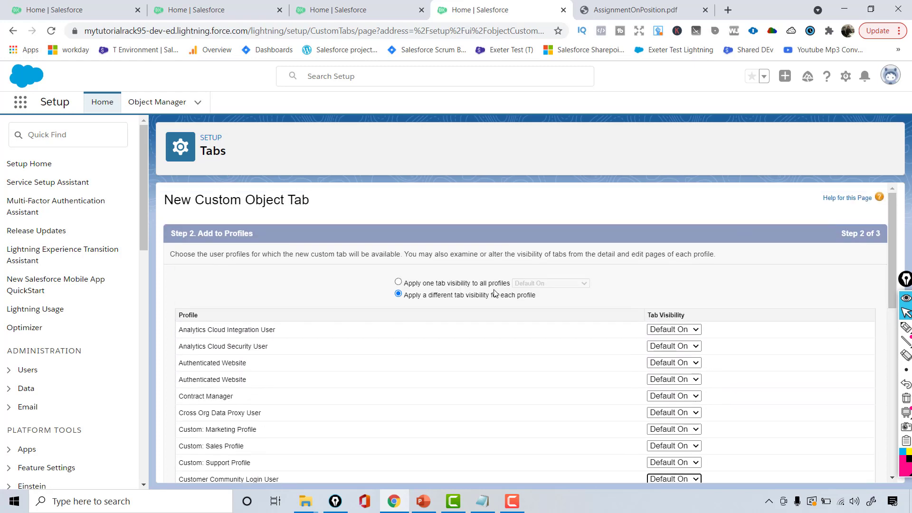
pyautogui.click(399, 283)
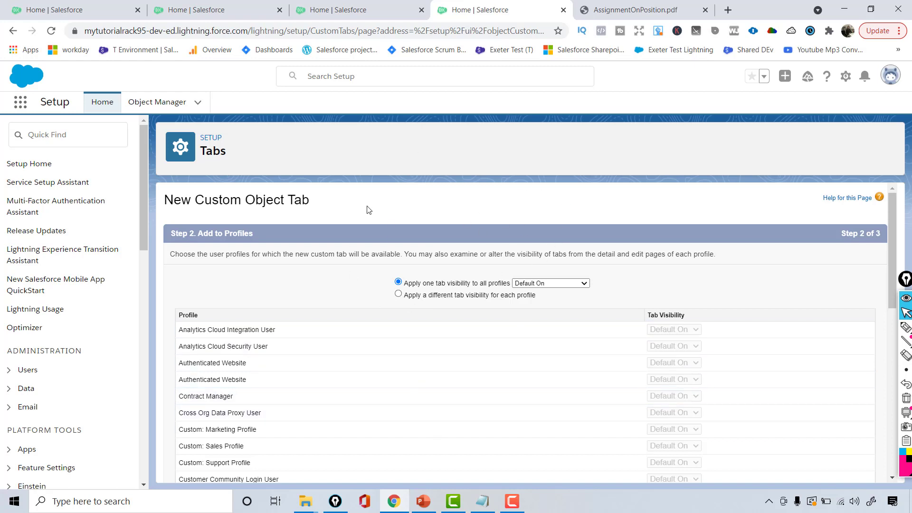
pyautogui.moveTo(889, 222); pyautogui.dragTo(854, 407)
pyautogui.click(844, 469)
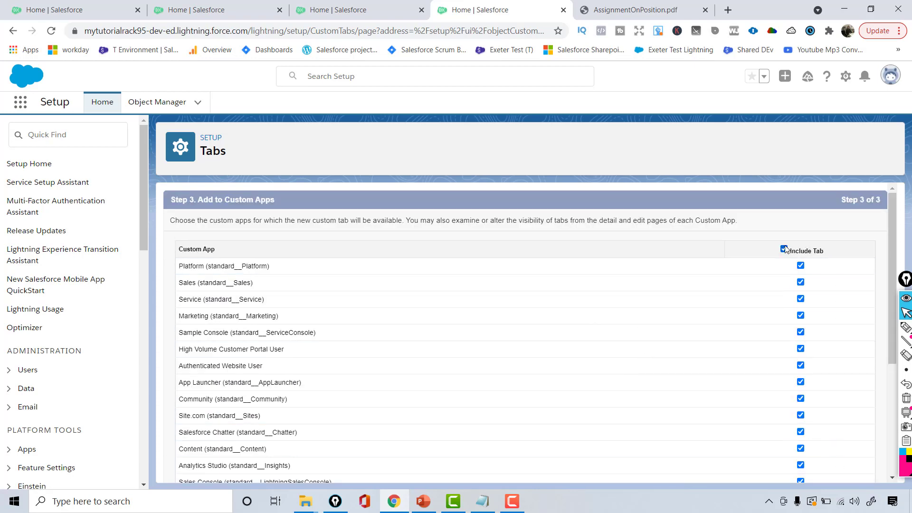
# Clear Include Tab for every app and include the tab only in the Recruiting app
pyautogui.click(784, 249)
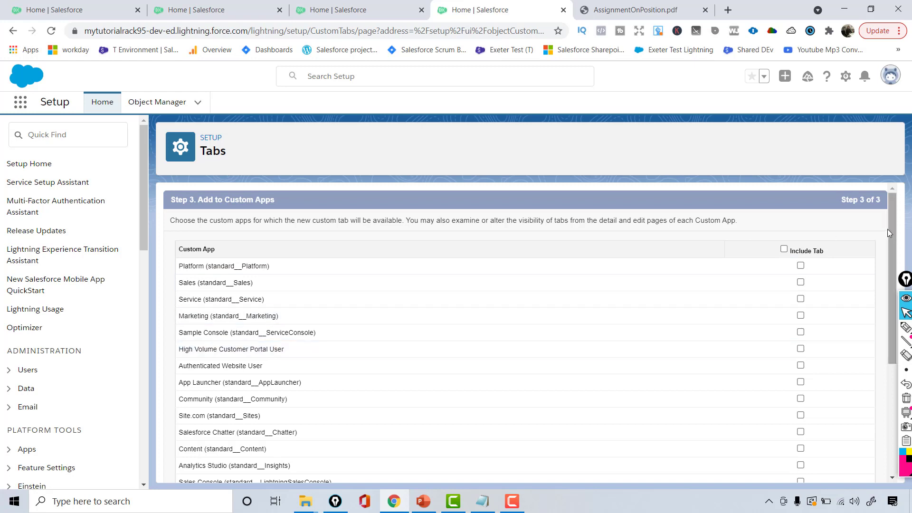
pyautogui.moveTo(888, 236); pyautogui.dragTo(885, 351)
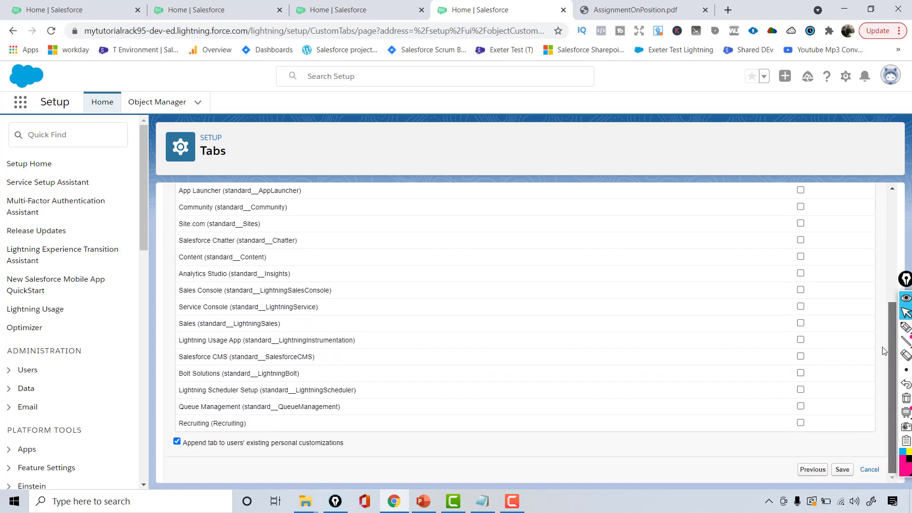
pyautogui.click(801, 424)
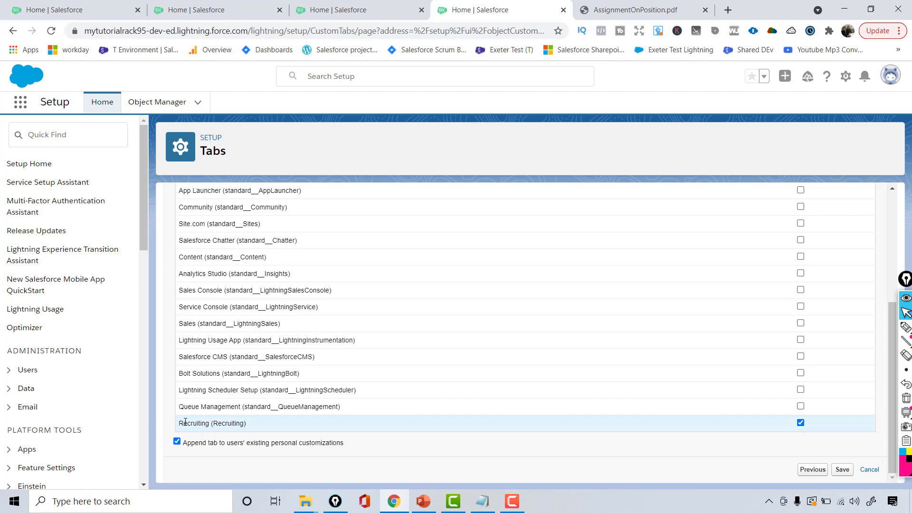
pyautogui.moveTo(185, 422); pyautogui.dragTo(275, 413)
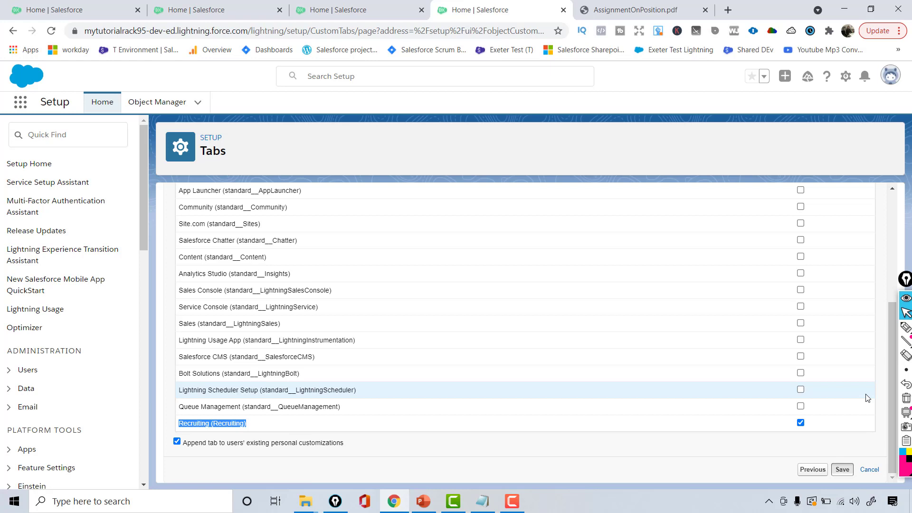
# Save the tab settings and note the Position__c API name on the object's details
pyautogui.scroll(1, 892, 394)
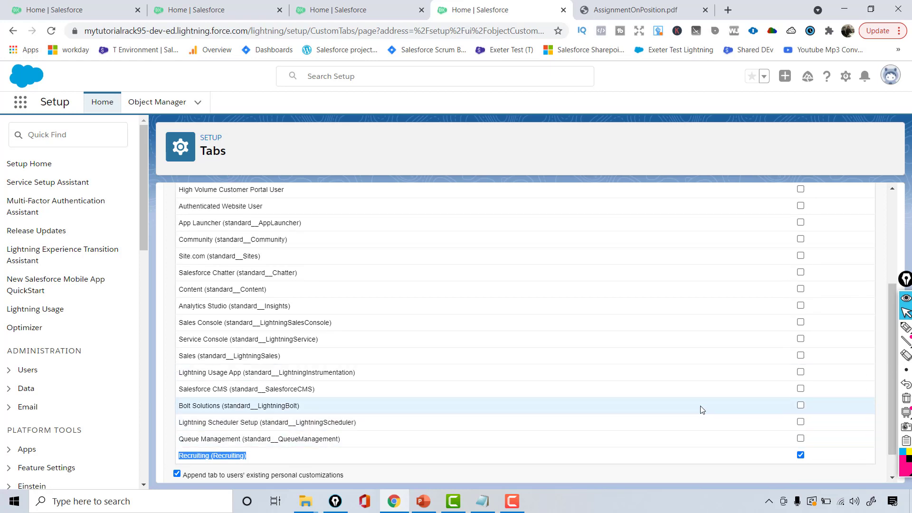
pyautogui.click(895, 354)
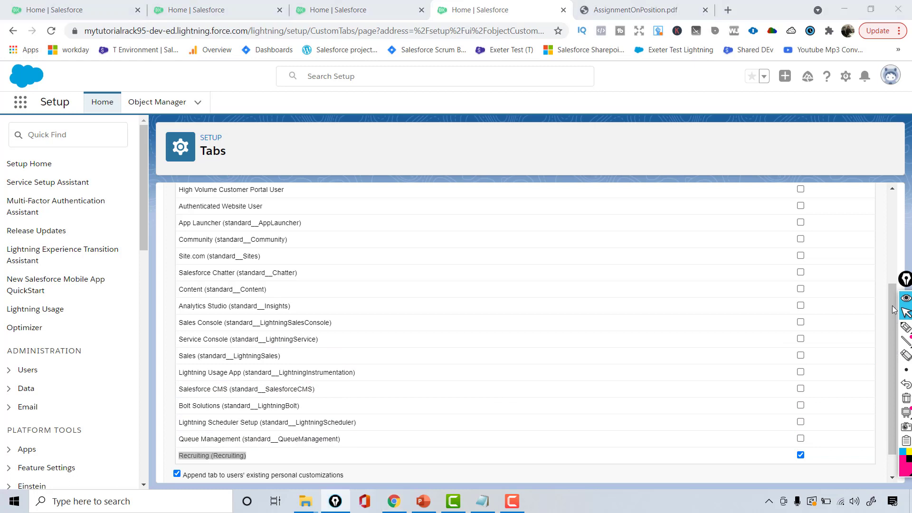
pyautogui.moveTo(892, 309); pyautogui.dragTo(909, 245)
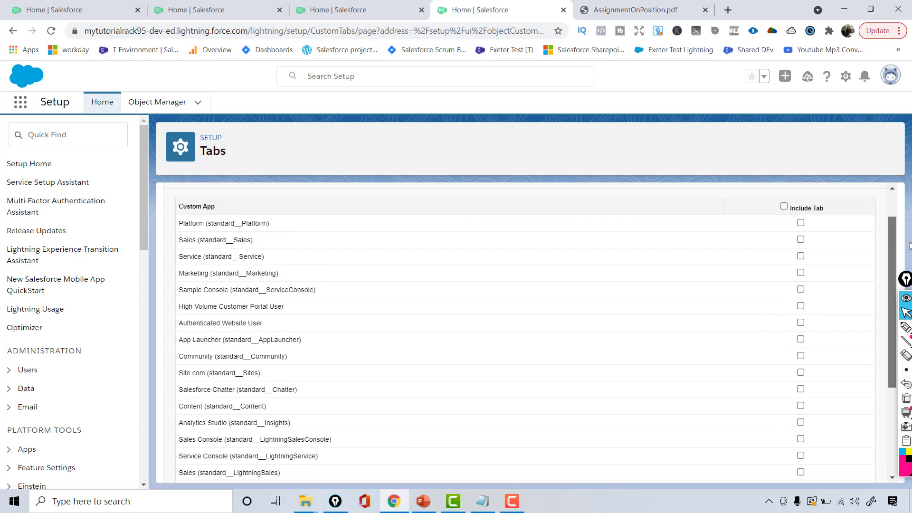
pyautogui.scroll(-1, 903, 242)
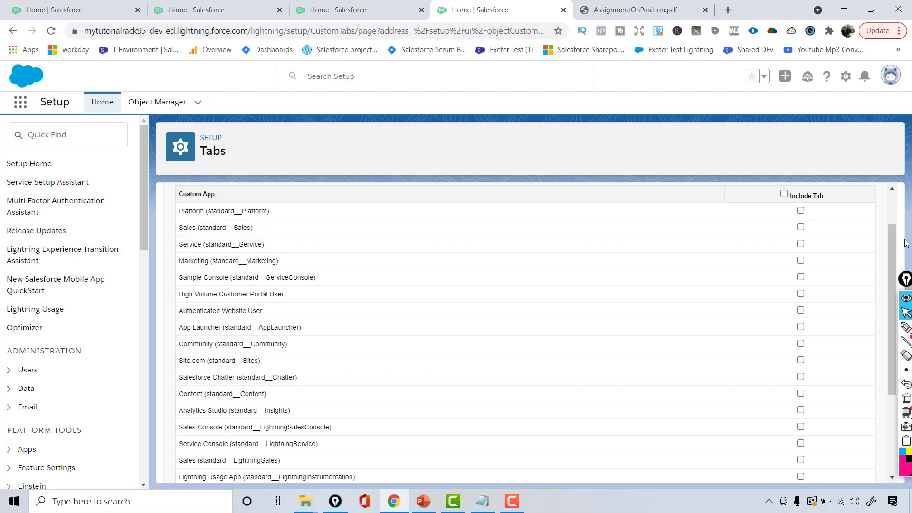
pyautogui.scroll(-3, 896, 246)
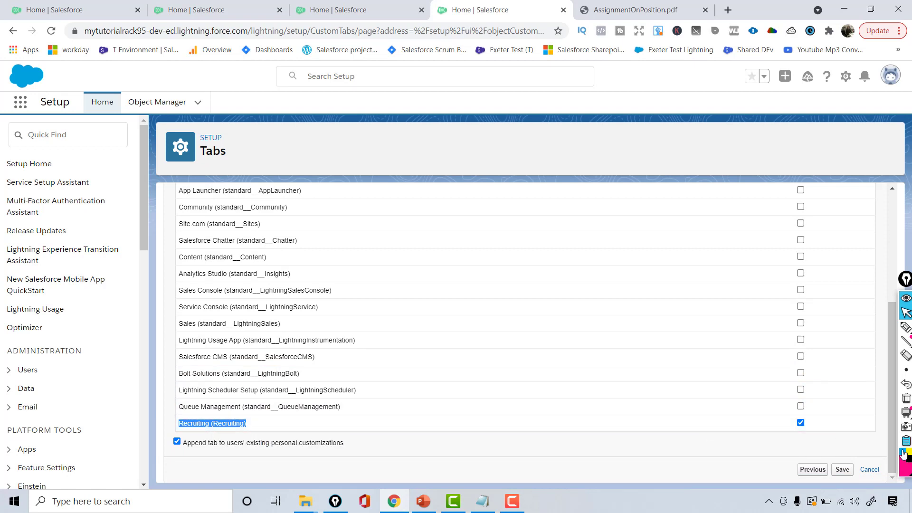
pyautogui.click(842, 470)
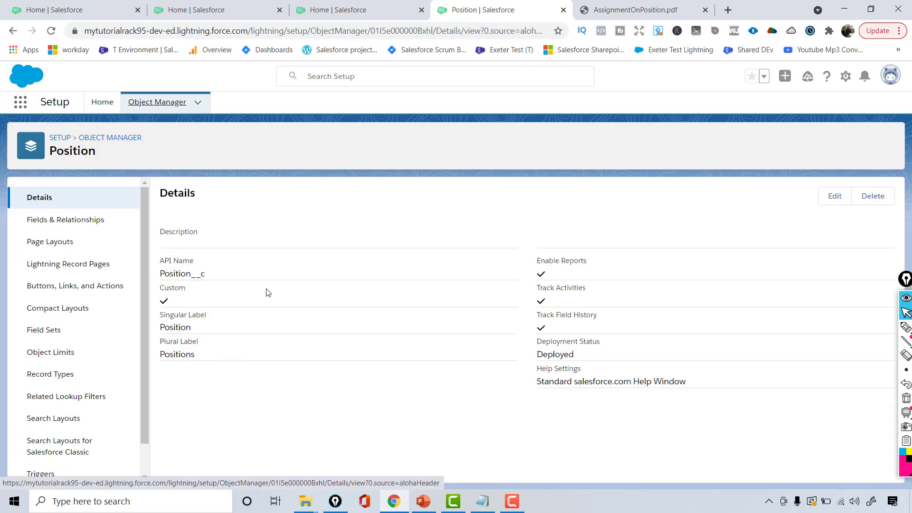
pyautogui.moveTo(208, 274); pyautogui.dragTo(166, 274)
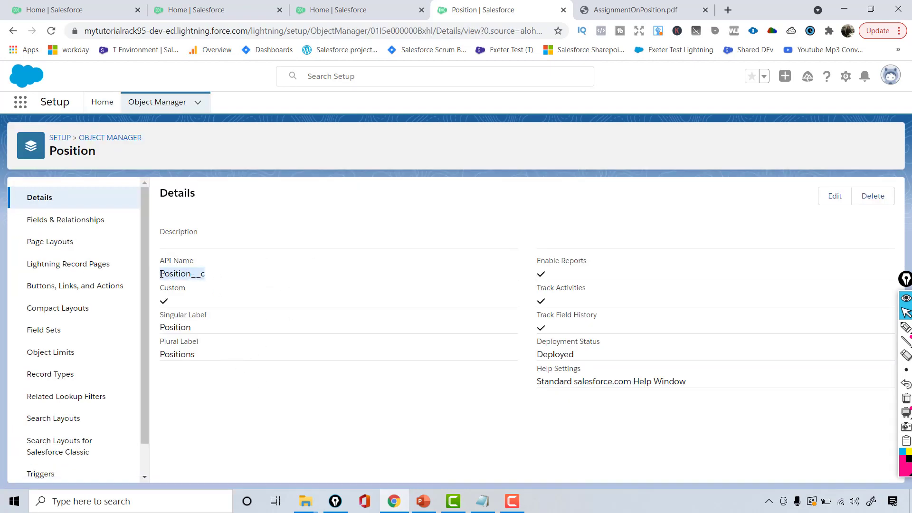
# Switch to the Recruiting app by searching 'rec' in the App Launcher
pyautogui.click(20, 102)
pyautogui.write('rec')
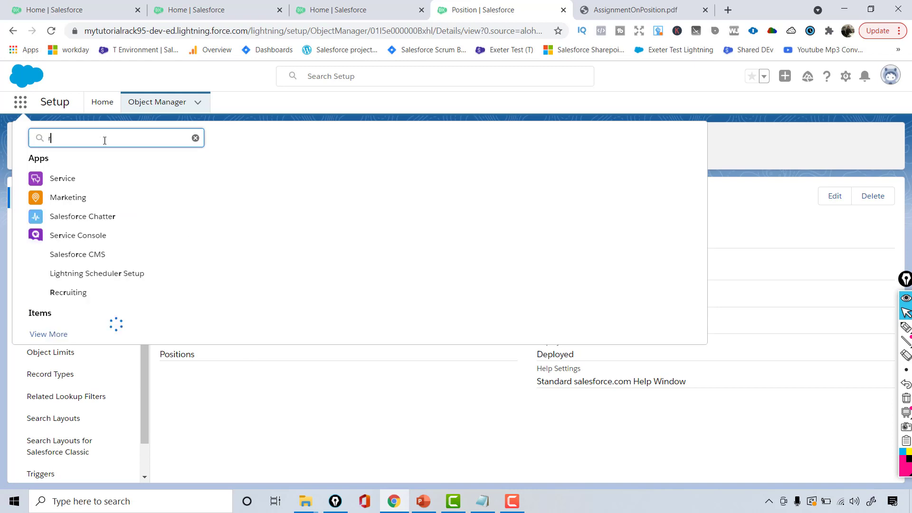
pyautogui.click(77, 179)
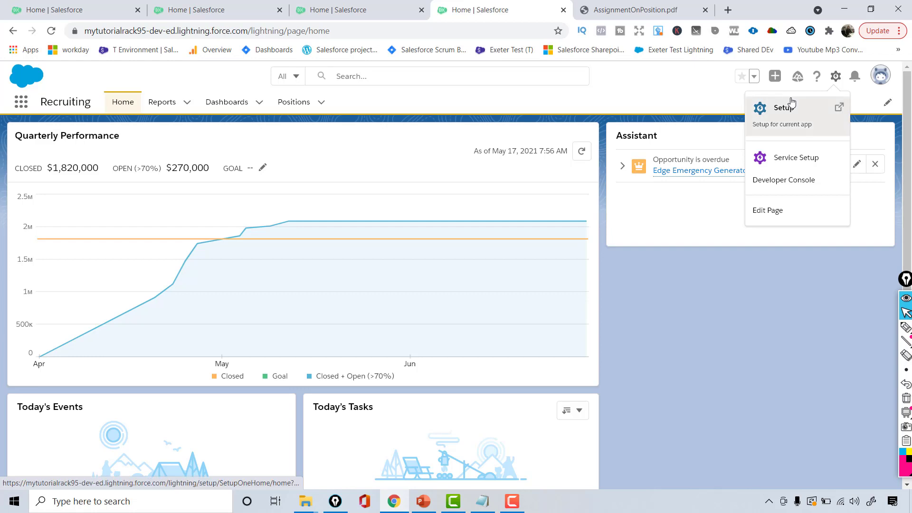
# Open the App Manager from Setup by searching the setup menu for 'app'
pyautogui.click(795, 101)
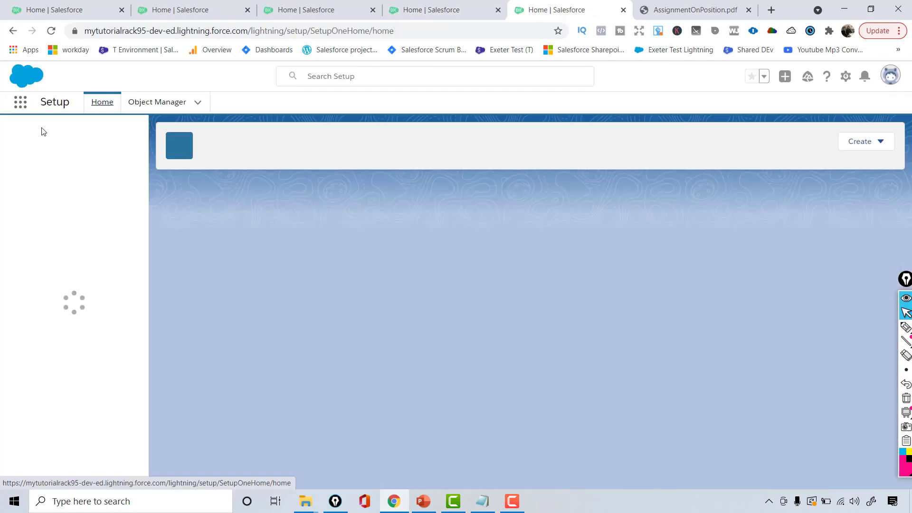
pyautogui.click(34, 137)
pyautogui.write('ap')
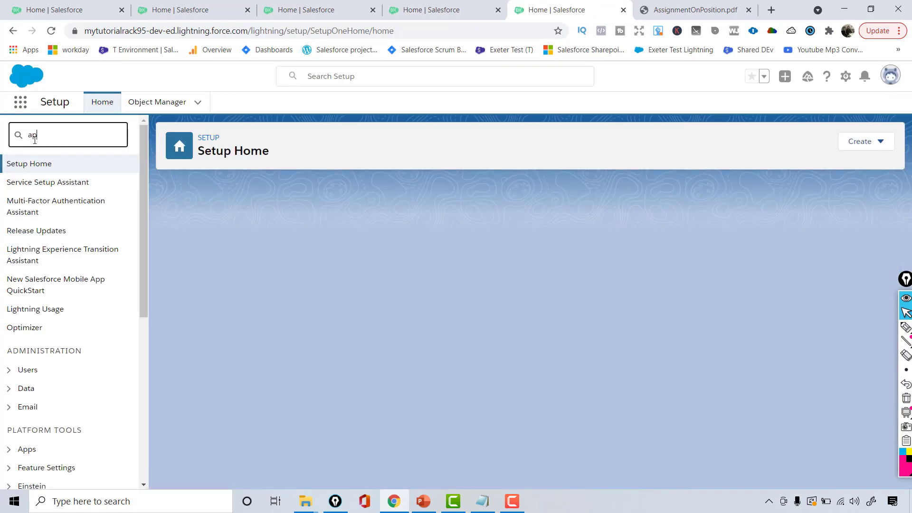
pyautogui.write('p man')
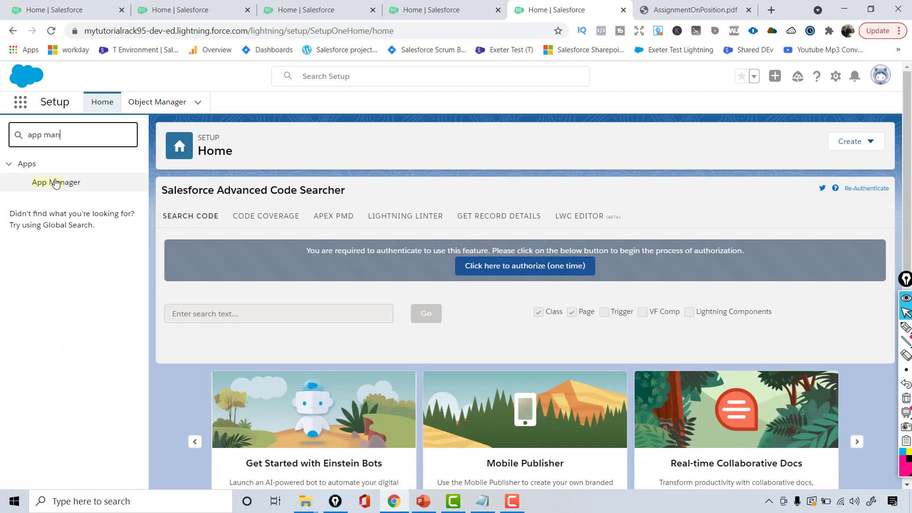
pyautogui.click(56, 183)
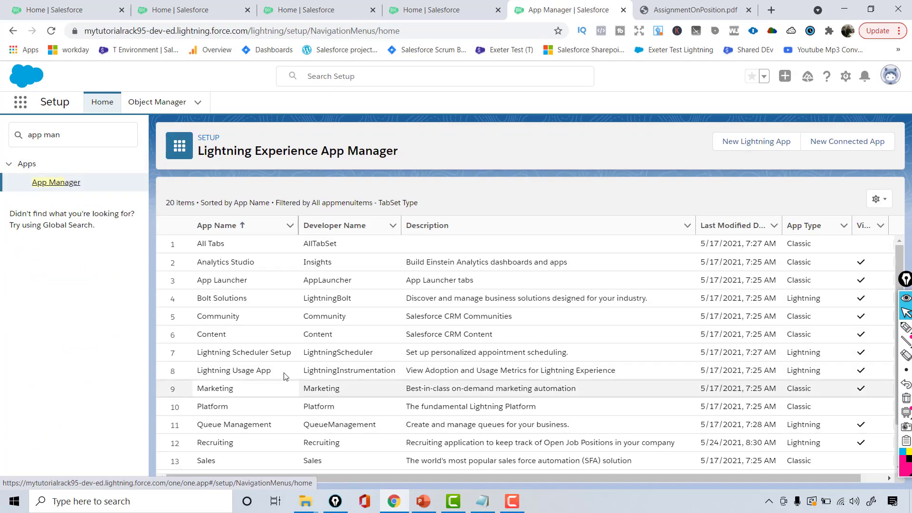
# Show the Edit/Delete options from the Recruiting row's dropdown in the App Manager list
pyautogui.scroll(-2, 888, 318)
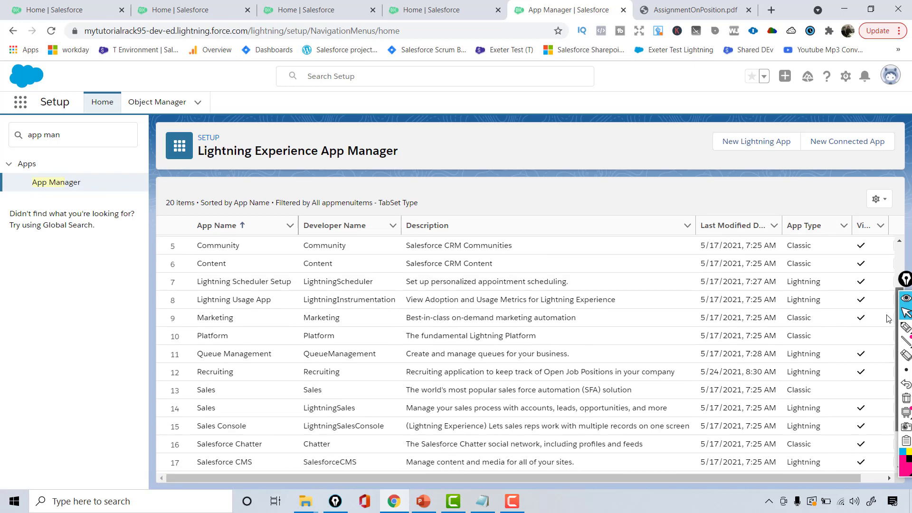
pyautogui.scroll(-2, 884, 342)
pyautogui.scroll(4, 883, 333)
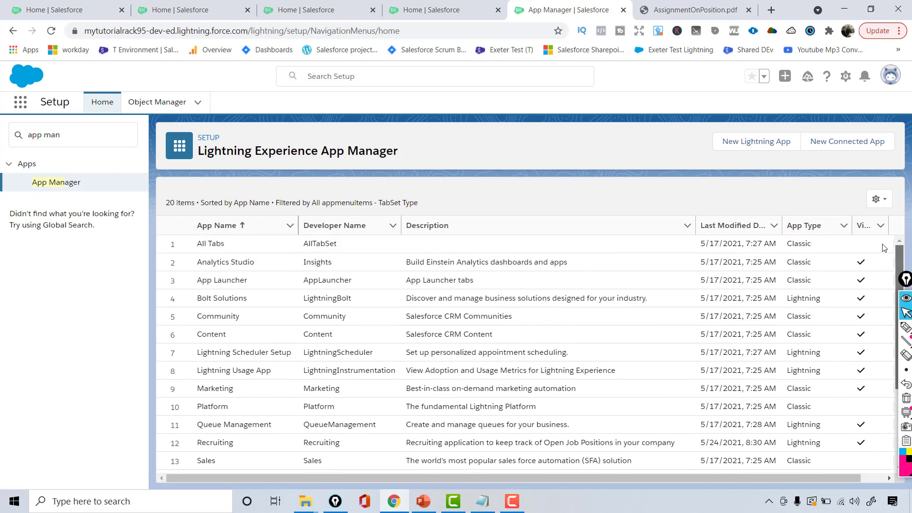
pyautogui.scroll(-1, 709, 354)
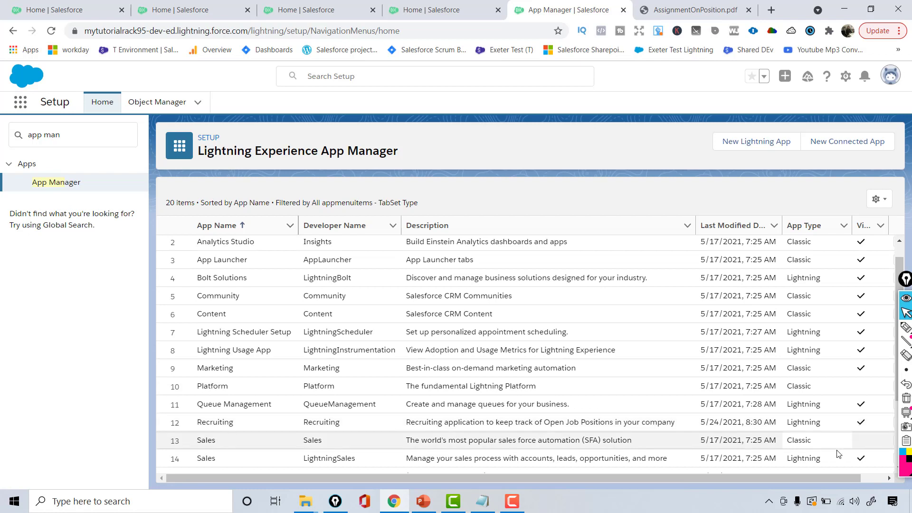
pyautogui.moveTo(823, 475); pyautogui.dragTo(848, 475)
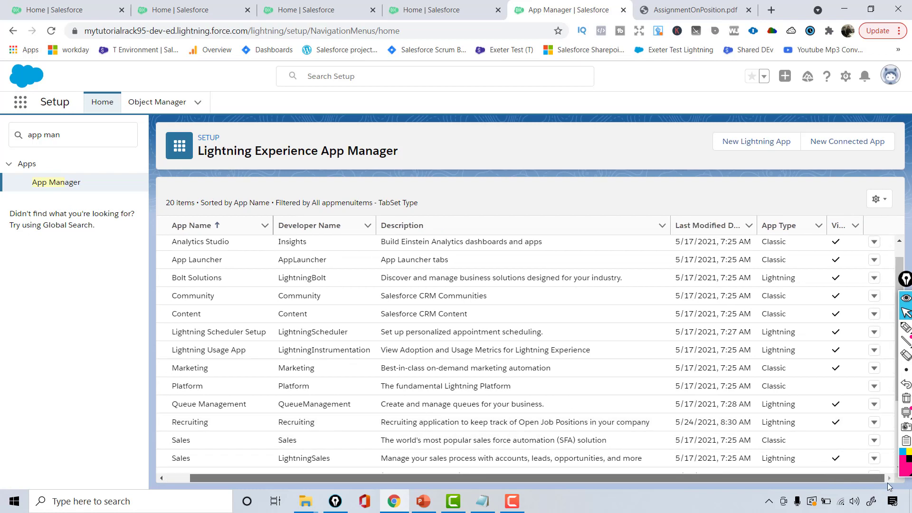
pyautogui.click(871, 424)
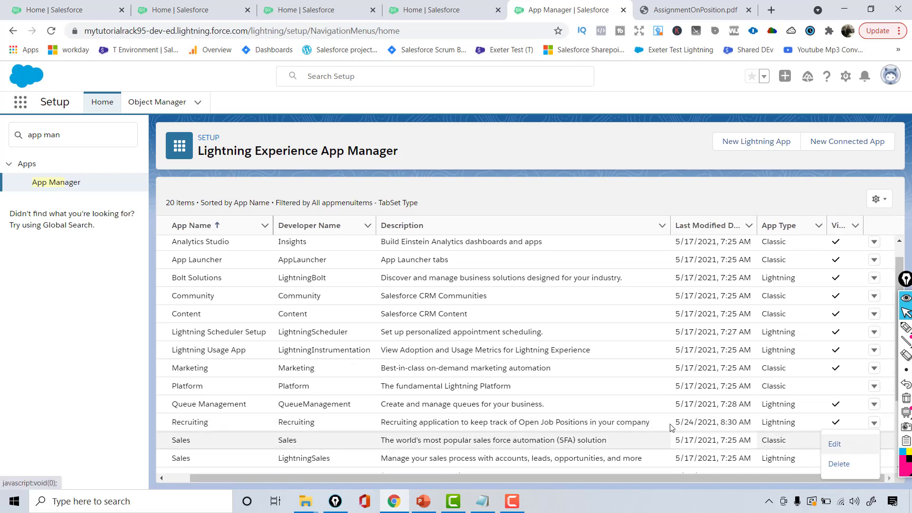
# Move Positions up twice in Recruiting's navigation items to sit after Home, and save
pyautogui.click(832, 447)
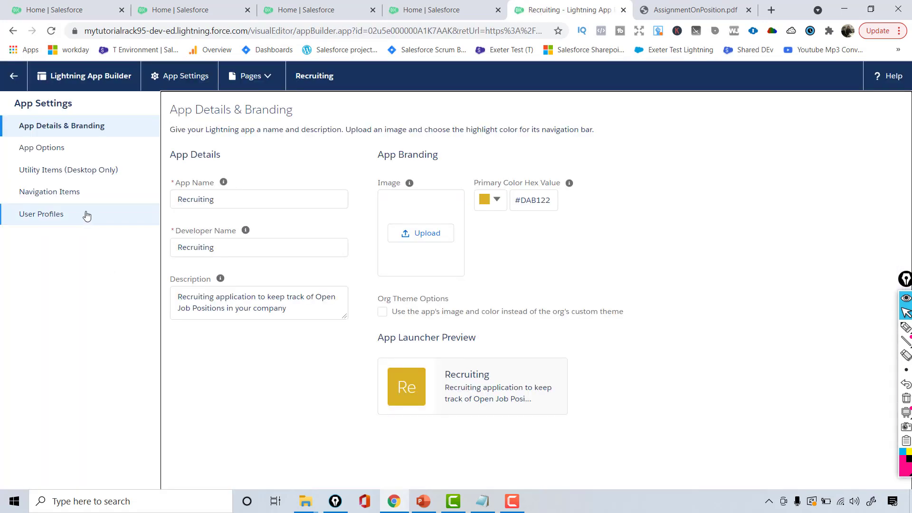
pyautogui.click(64, 197)
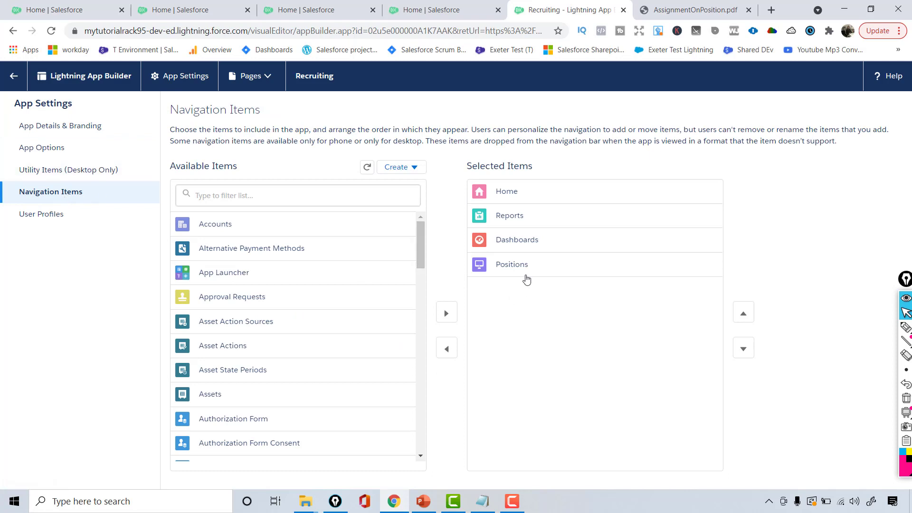
pyautogui.click(600, 264)
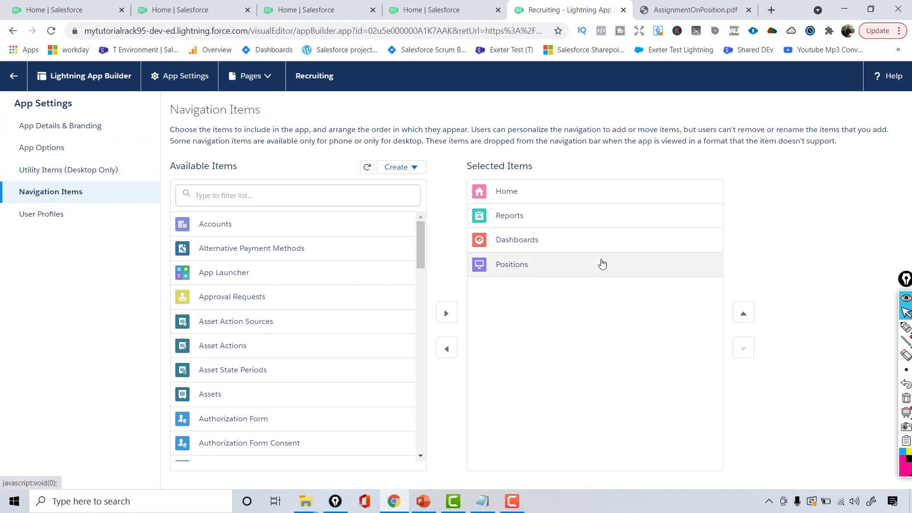
pyautogui.click(744, 313)
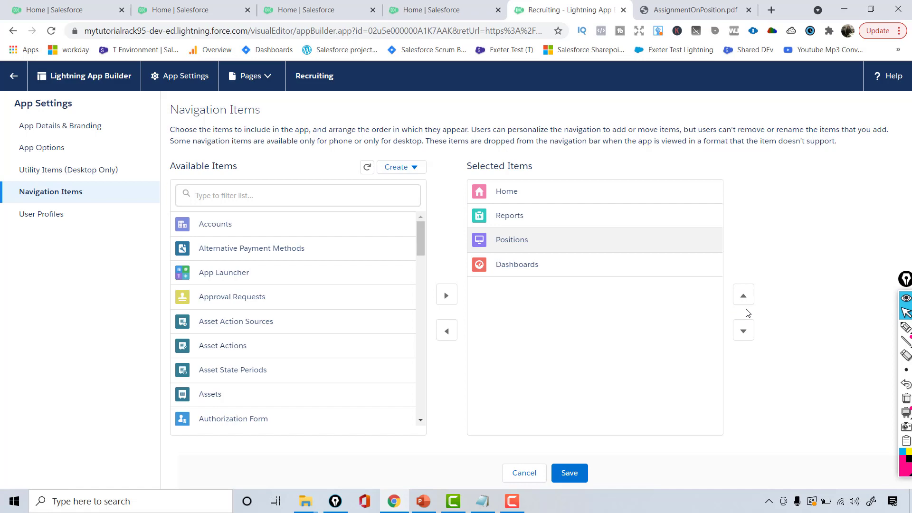
pyautogui.click(744, 299)
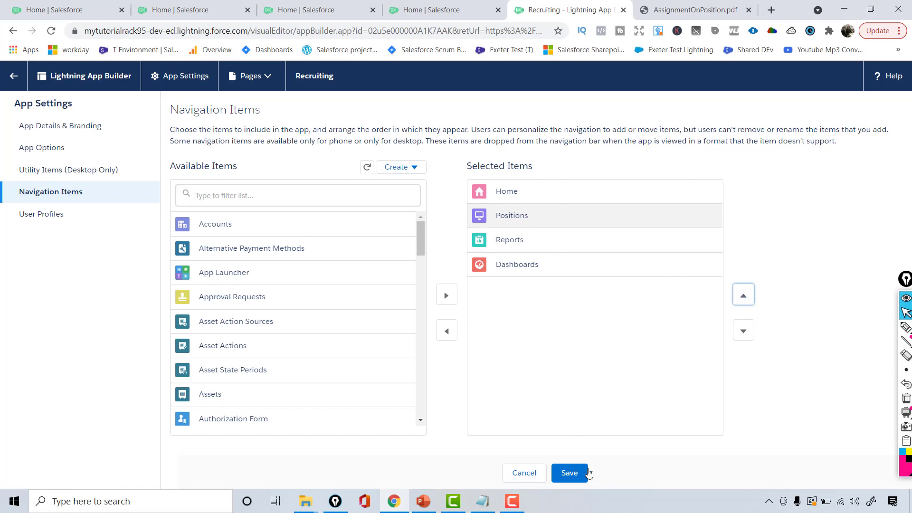
pyautogui.click(570, 473)
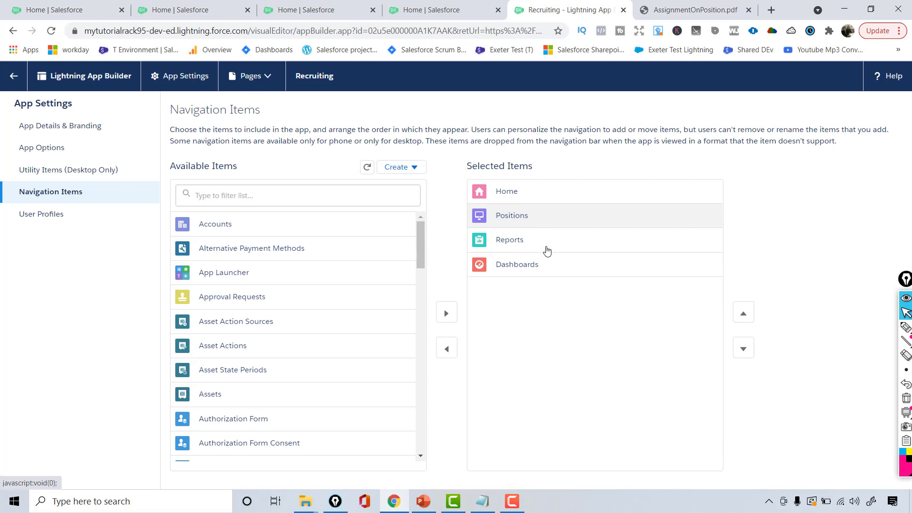
# Reload the Recruiting home page so the updated navigation bar appears
pyautogui.click(428, 9)
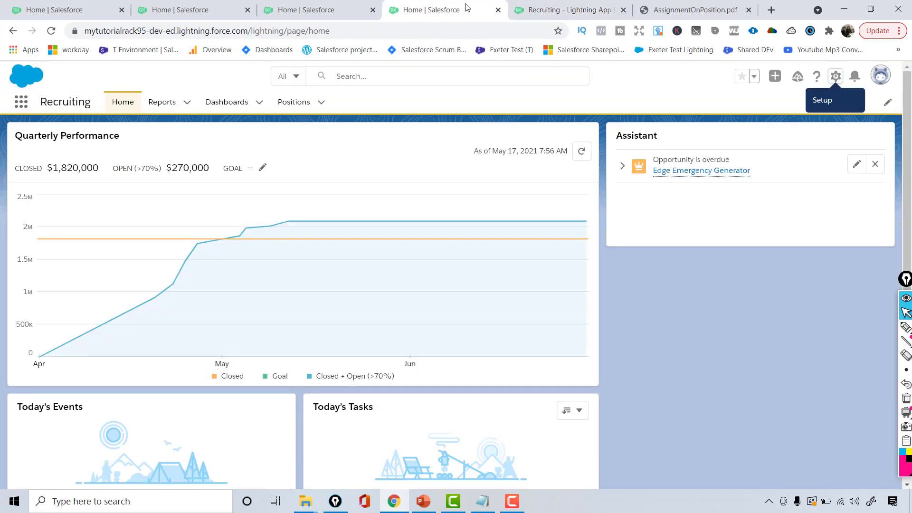
pyautogui.click(172, 31)
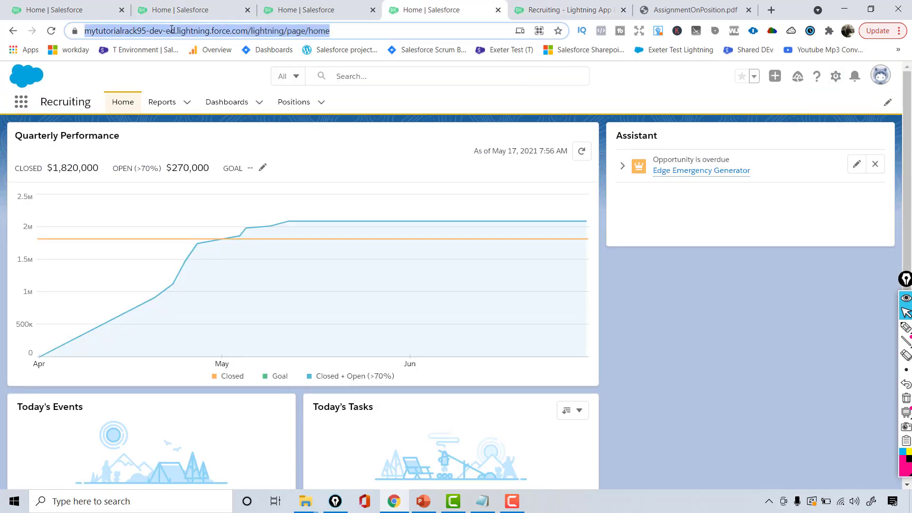
pyautogui.press('Return')
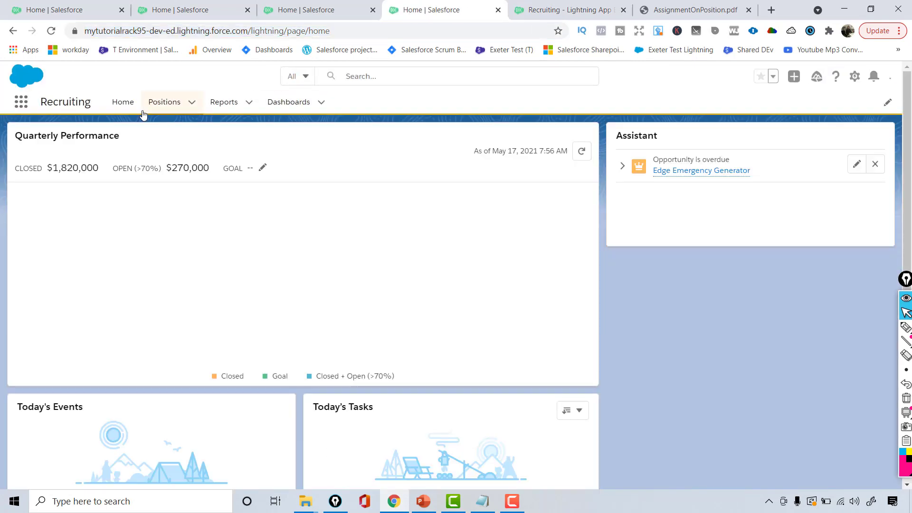
# Open the Positions list, inspect the New Position form's required Position Title field, then close it unsaved
pyautogui.click(166, 102)
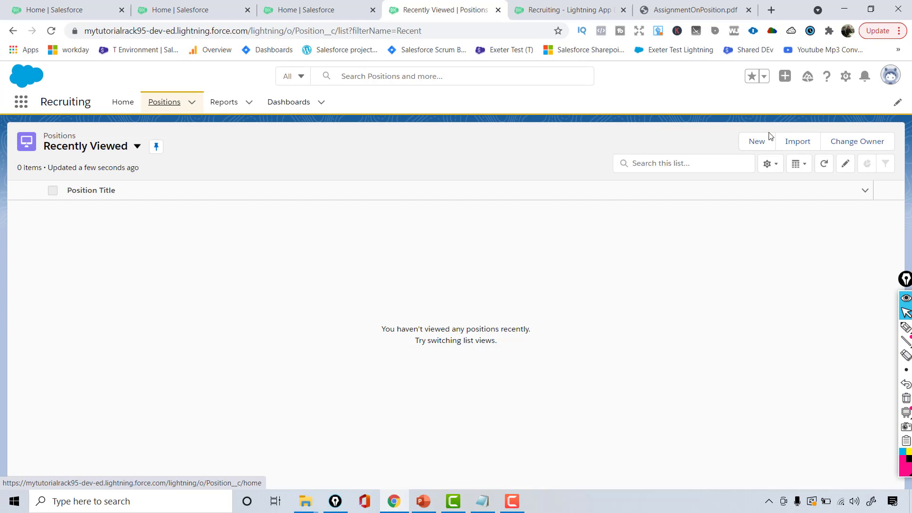
pyautogui.click(757, 143)
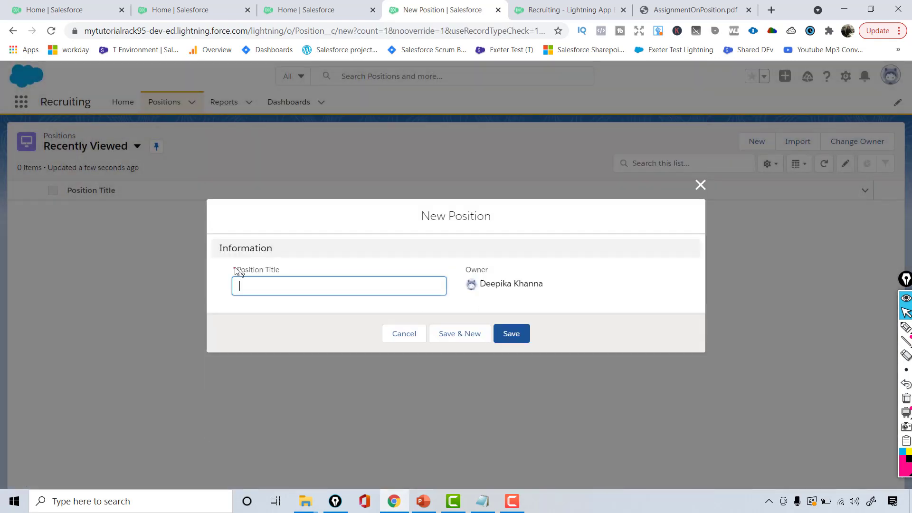
pyautogui.moveTo(235, 269); pyautogui.dragTo(291, 264)
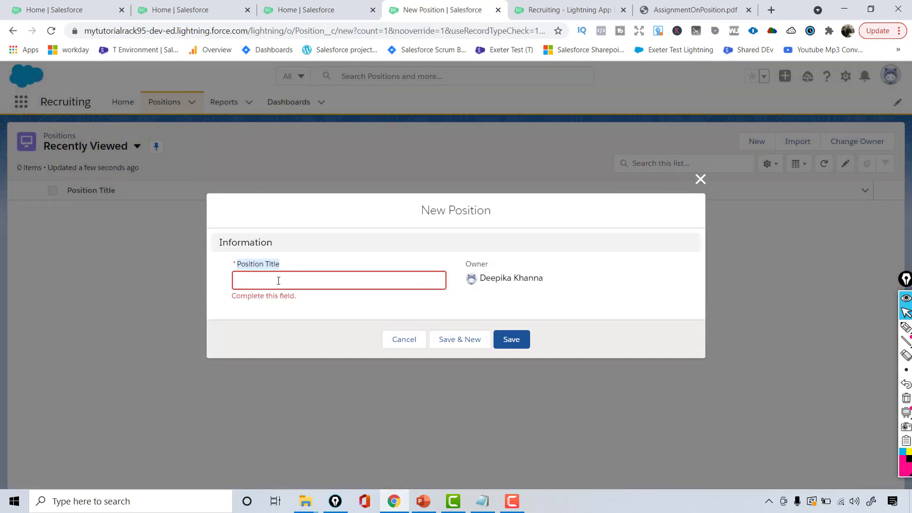
pyautogui.click(276, 279)
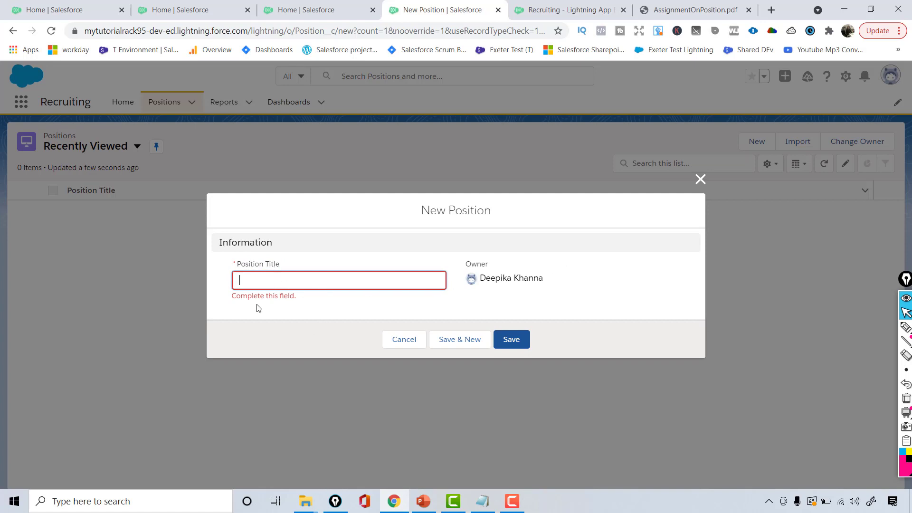
pyautogui.moveTo(234, 295); pyautogui.dragTo(309, 294)
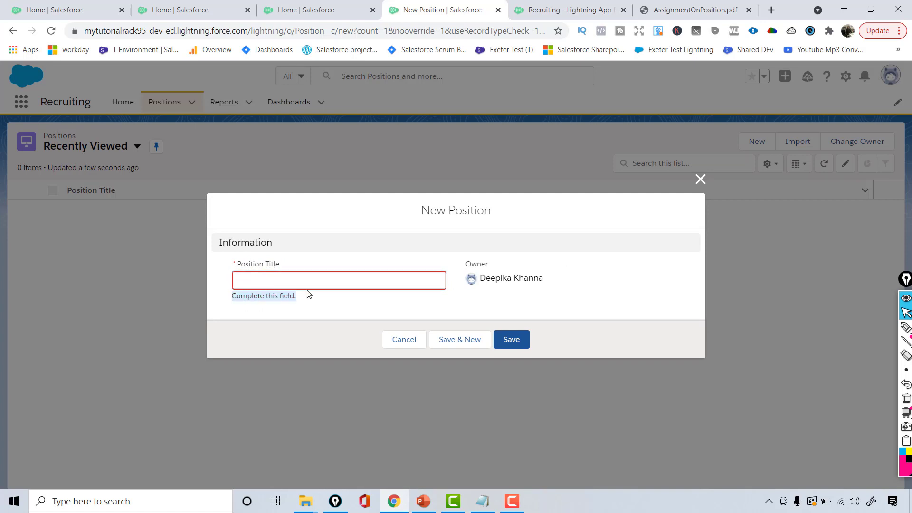
pyautogui.click(273, 298)
pyautogui.doubleClick(274, 297)
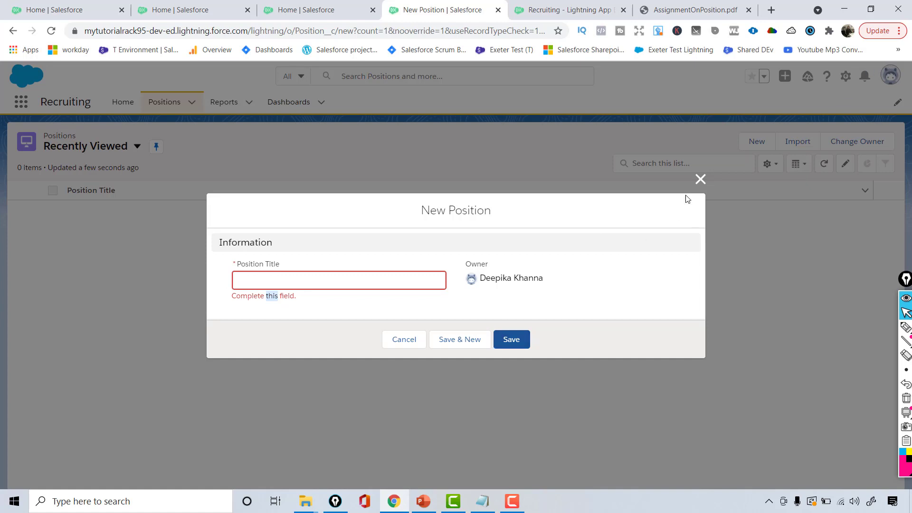
pyautogui.click(700, 179)
# Open the Position object via Edit Object, review API name Position__c, then go to Fields & Relationships
pyautogui.click(846, 76)
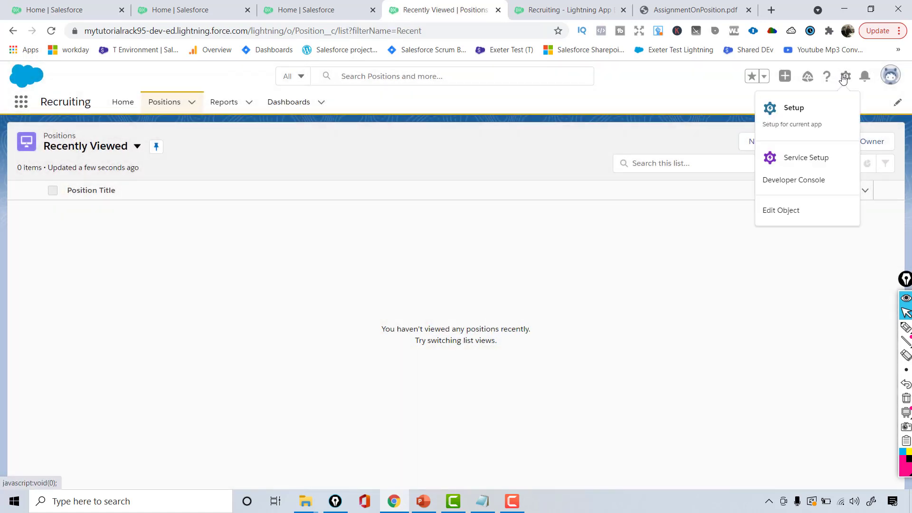
pyautogui.click(788, 218)
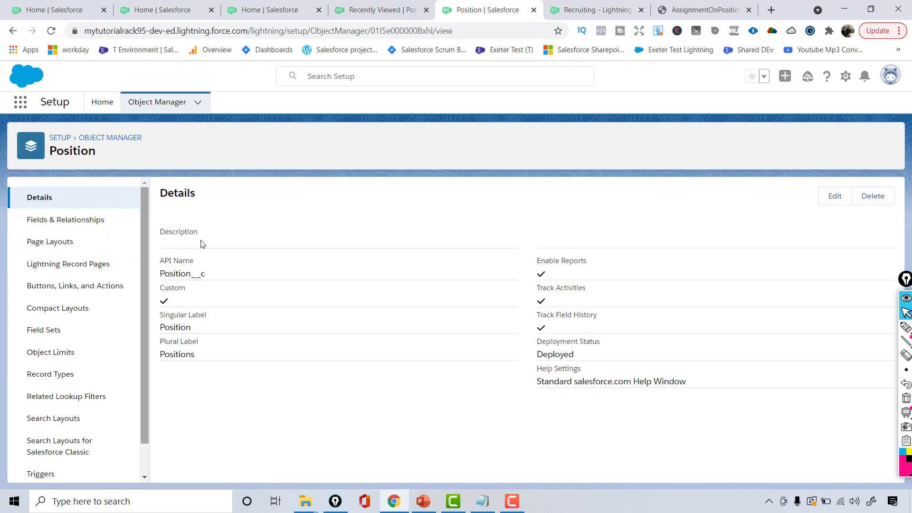
pyautogui.moveTo(212, 275); pyautogui.dragTo(151, 278)
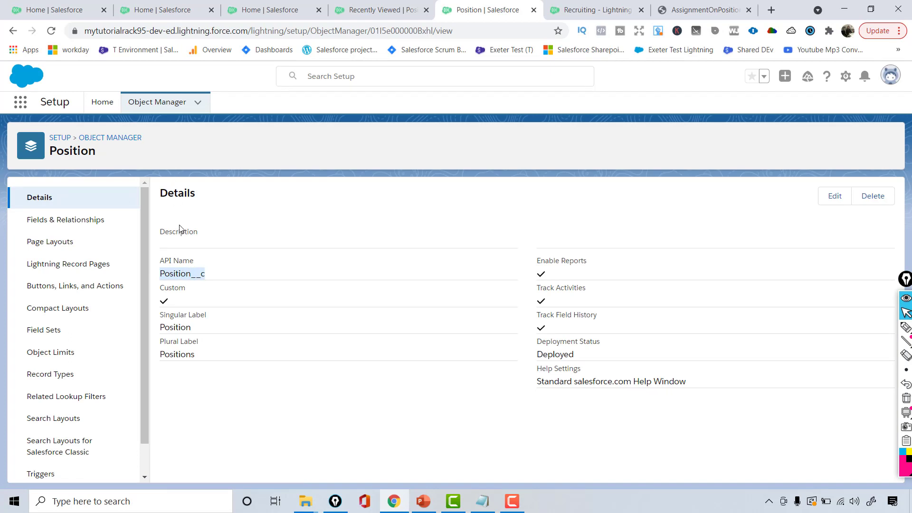
pyautogui.doubleClick(161, 272)
pyautogui.click(90, 221)
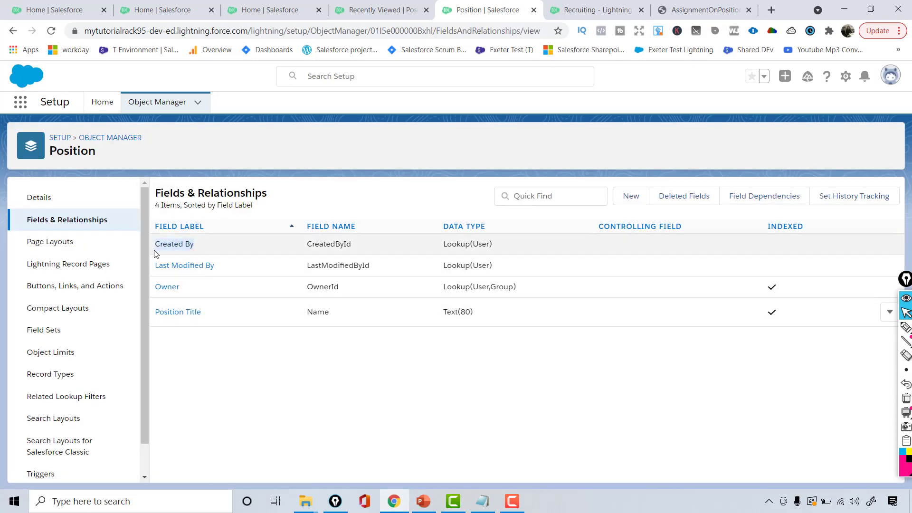
# Review the Position fields Created By through Owner, including the OwnerId field name and Owner's data type
pyautogui.moveTo(176, 265); pyautogui.dragTo(211, 287)
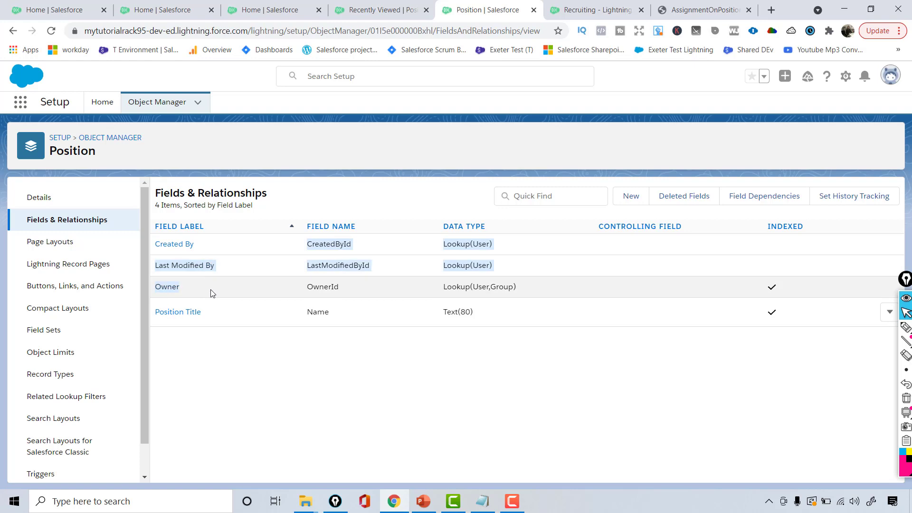
pyautogui.moveTo(274, 281); pyautogui.dragTo(331, 288)
pyautogui.moveTo(456, 284); pyautogui.dragTo(509, 288)
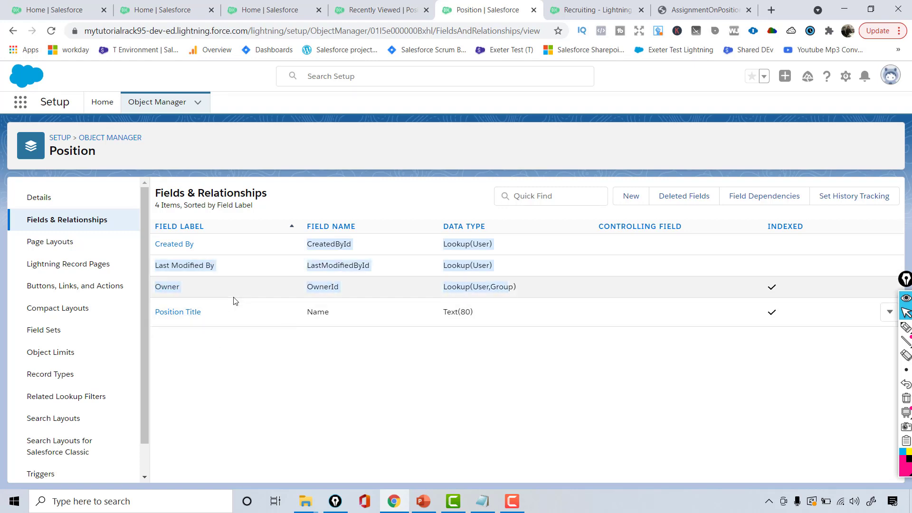